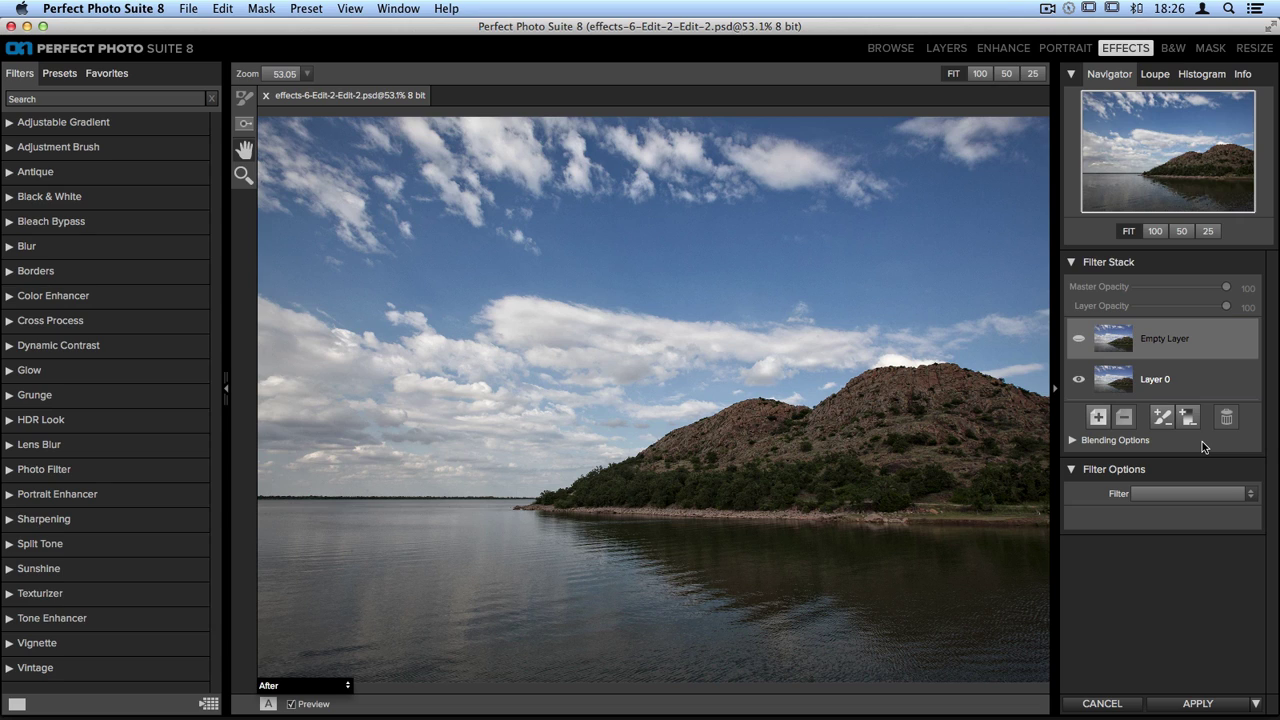
Add an Adjustable Gradient layer, shift it slightly lower and tilt it across the mountain's top.
{"action": "left_click", "coordinate": [1190, 422]}
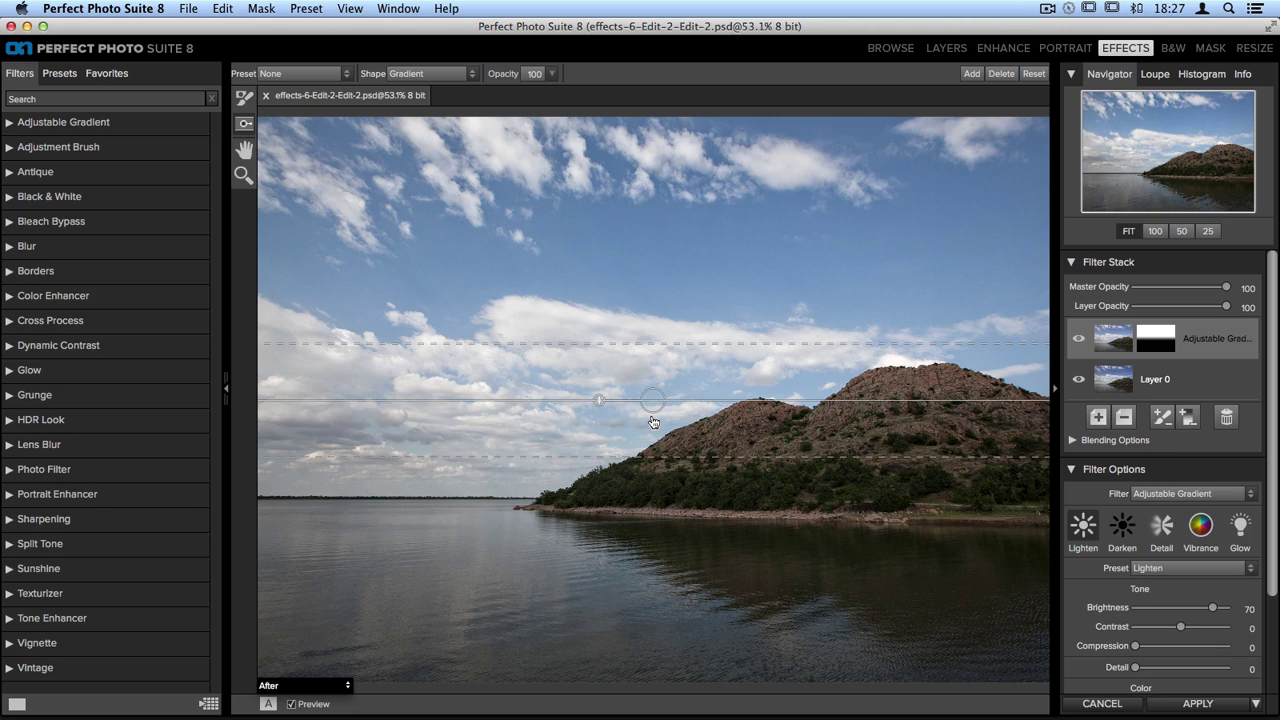
{"action": "left_click_drag", "start_coordinate": [652, 410], "coordinate": [650, 372]}
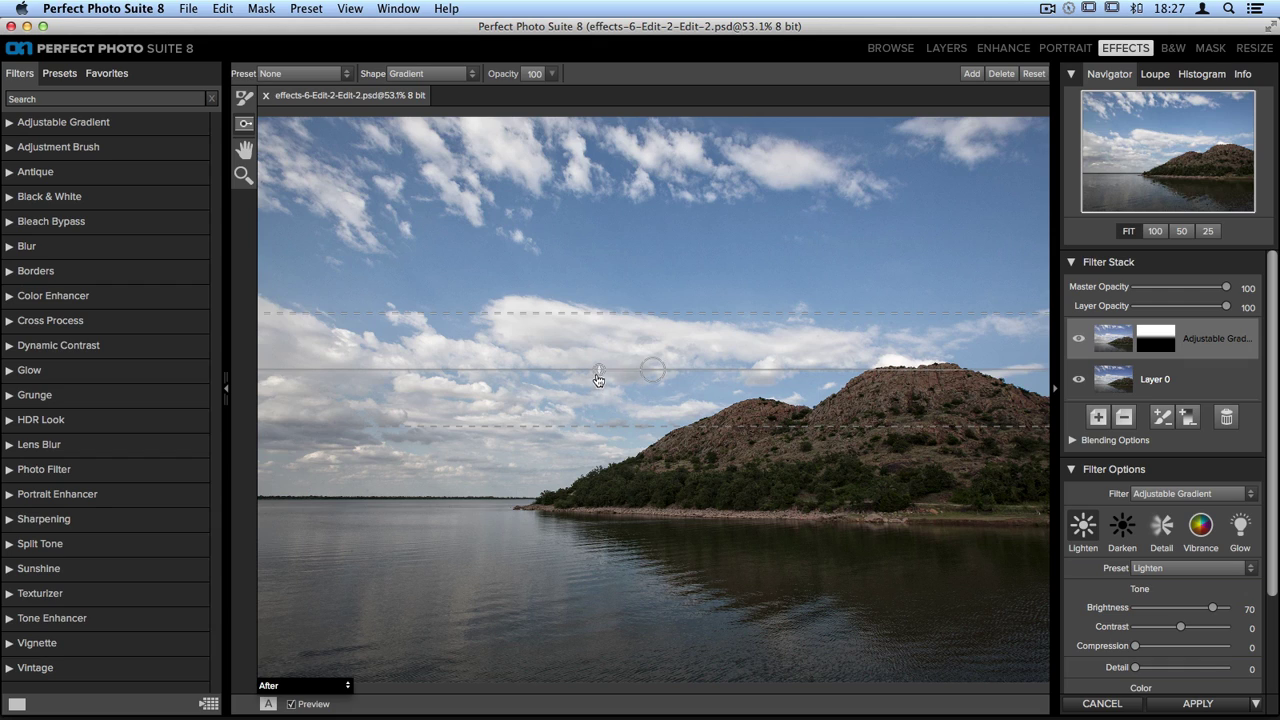
{"action": "left_click_drag", "start_coordinate": [598, 370], "coordinate": [708, 274]}
{"action": "left_click_drag", "start_coordinate": [680, 325], "coordinate": [726, 376]}
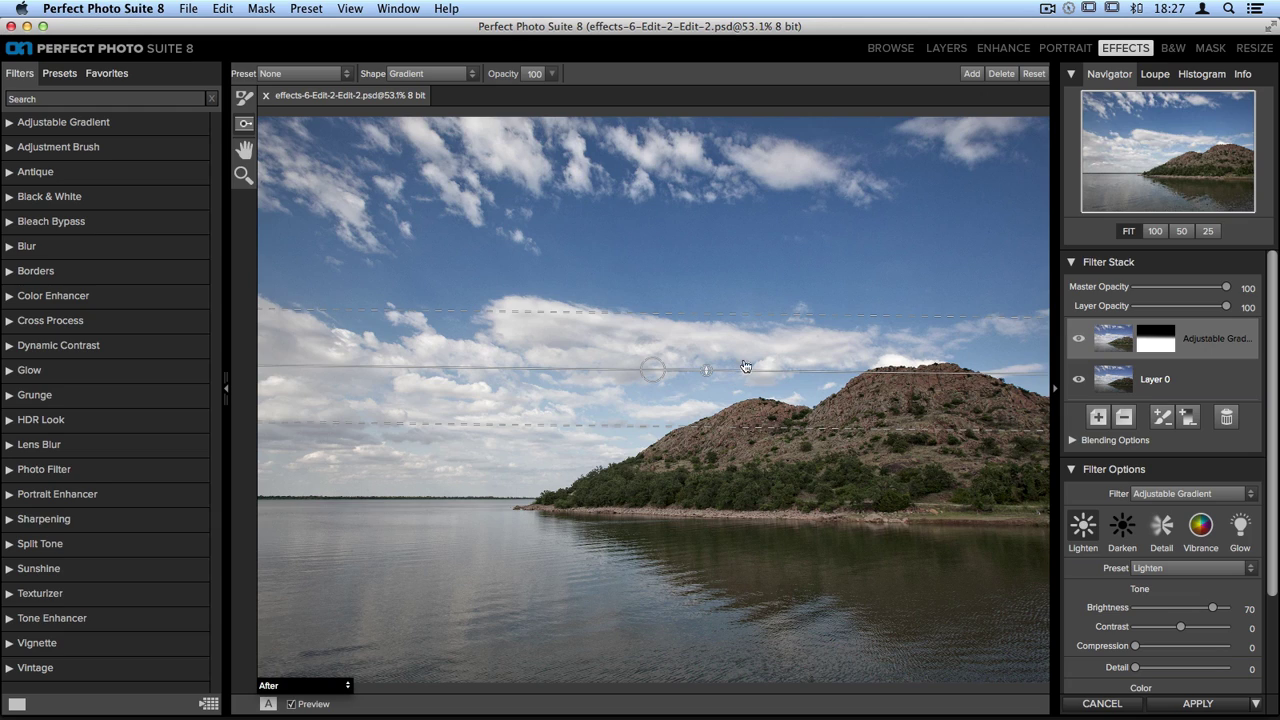
Narrow the gradient's transition band and move the whole gradient down to the shoreline.
{"action": "left_click_drag", "start_coordinate": [797, 314], "coordinate": [798, 370]}
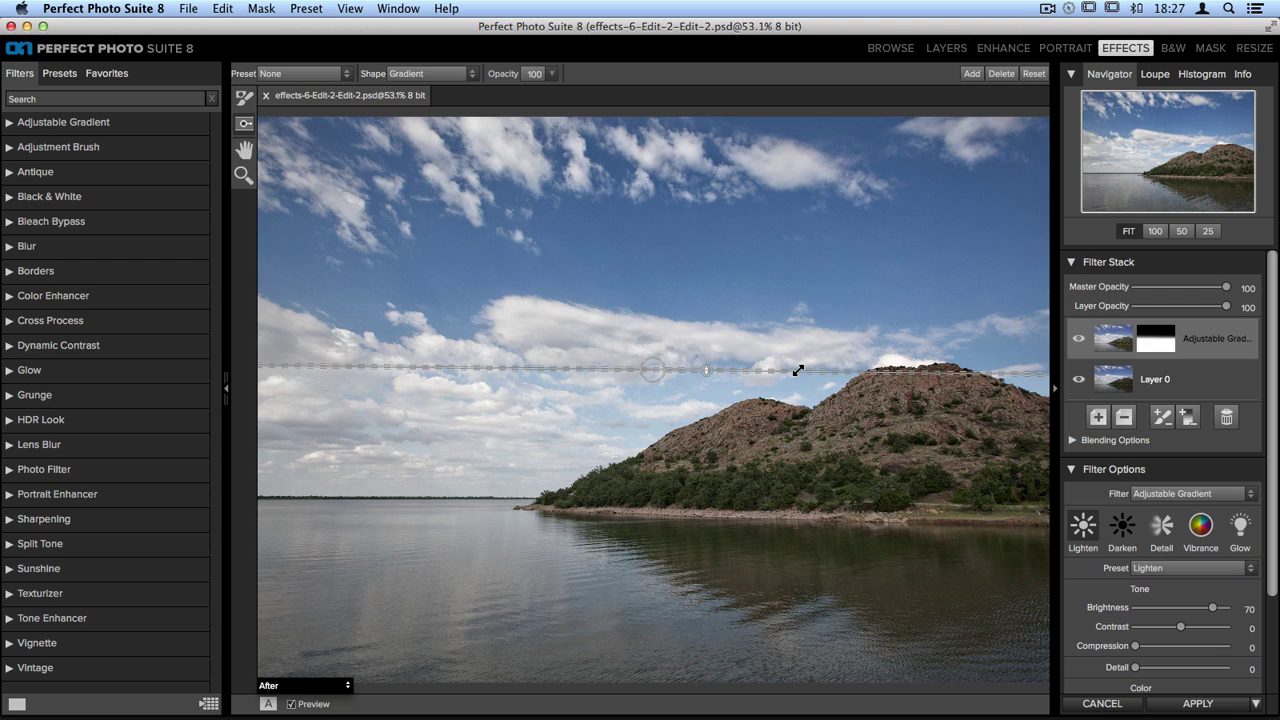
{"action": "left_click_drag", "start_coordinate": [798, 370], "coordinate": [804, 228]}
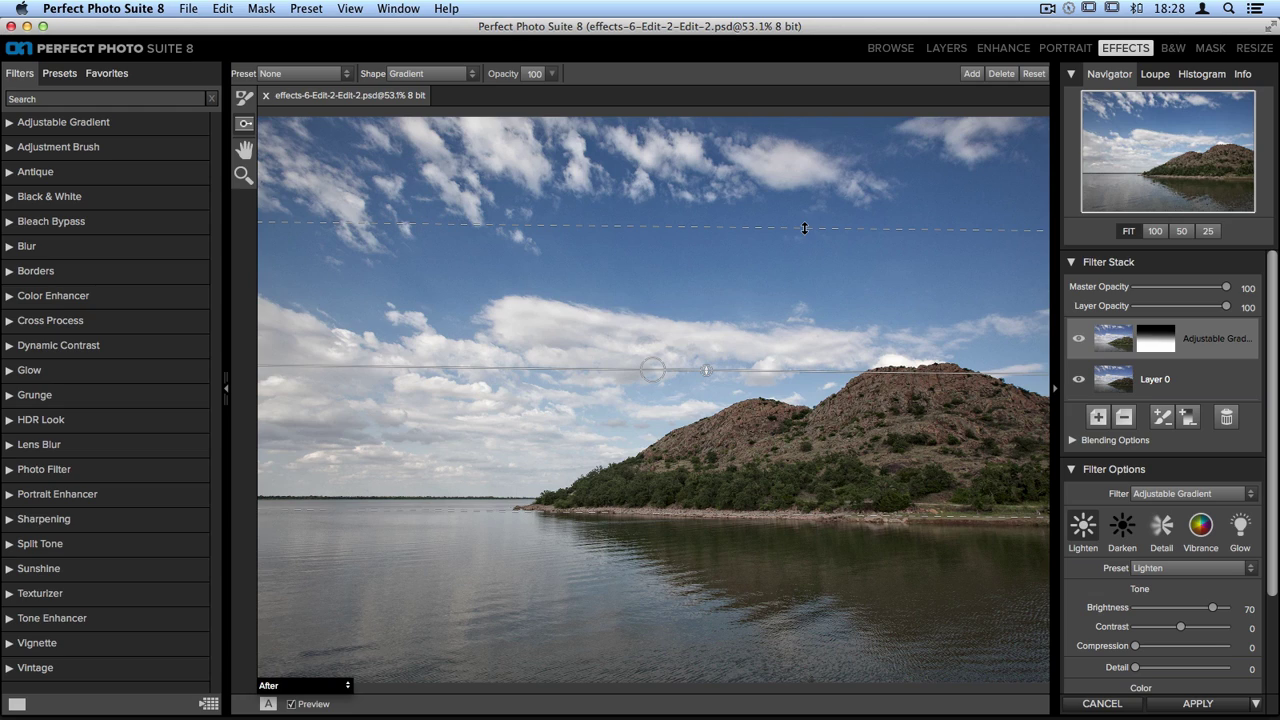
{"action": "left_click_drag", "start_coordinate": [804, 228], "coordinate": [806, 349]}
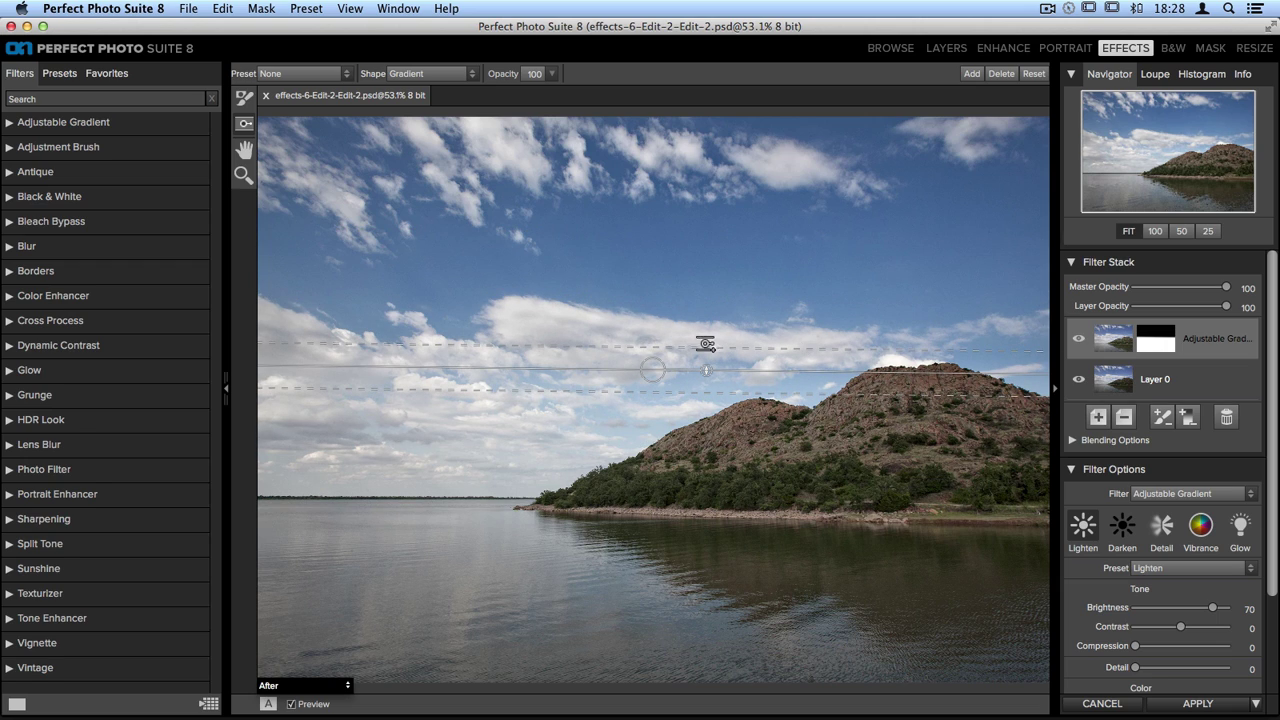
{"action": "left_click_drag", "start_coordinate": [653, 371], "coordinate": [643, 508]}
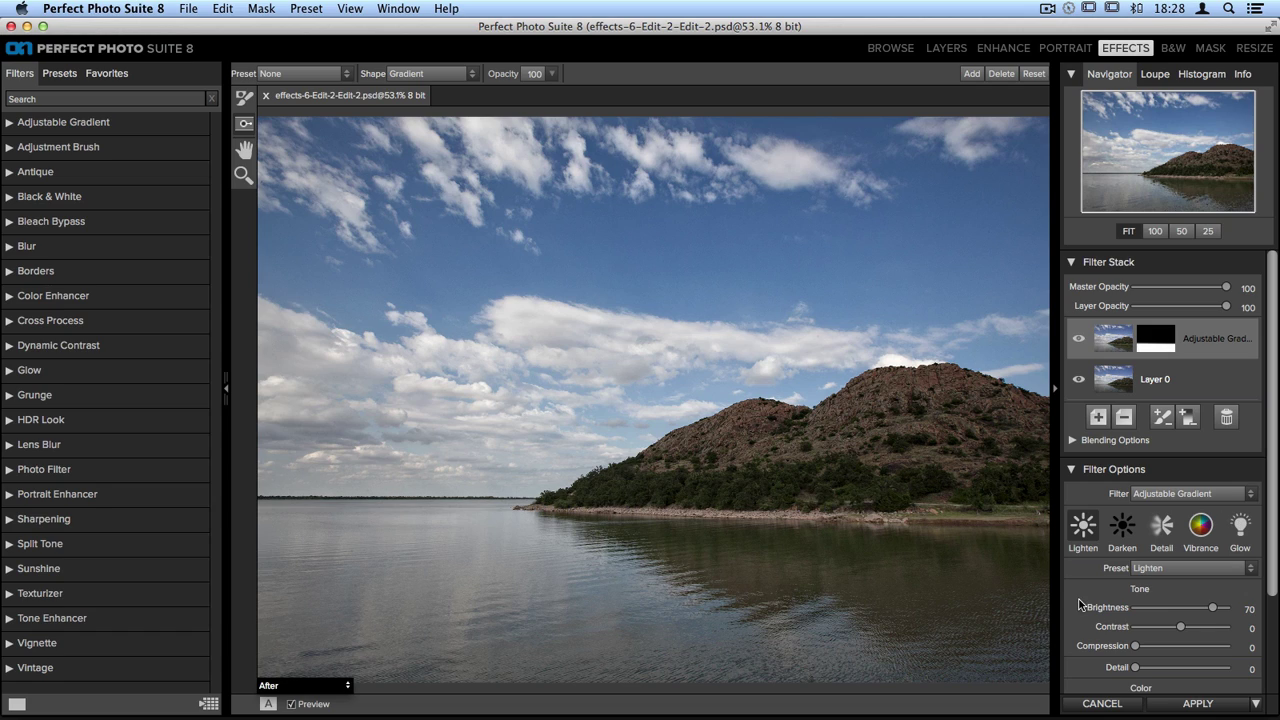
Set the gradient to Contrast 39, a little extra Detail, Warmth -4, Vibrance 68 and Glow Amount 23.
{"action": "scroll", "coordinate": [1080, 604], "scroll_direction": "down", "scroll_amount": 1}
{"action": "scroll", "coordinate": [1080, 604], "scroll_direction": "down", "scroll_amount": 2}
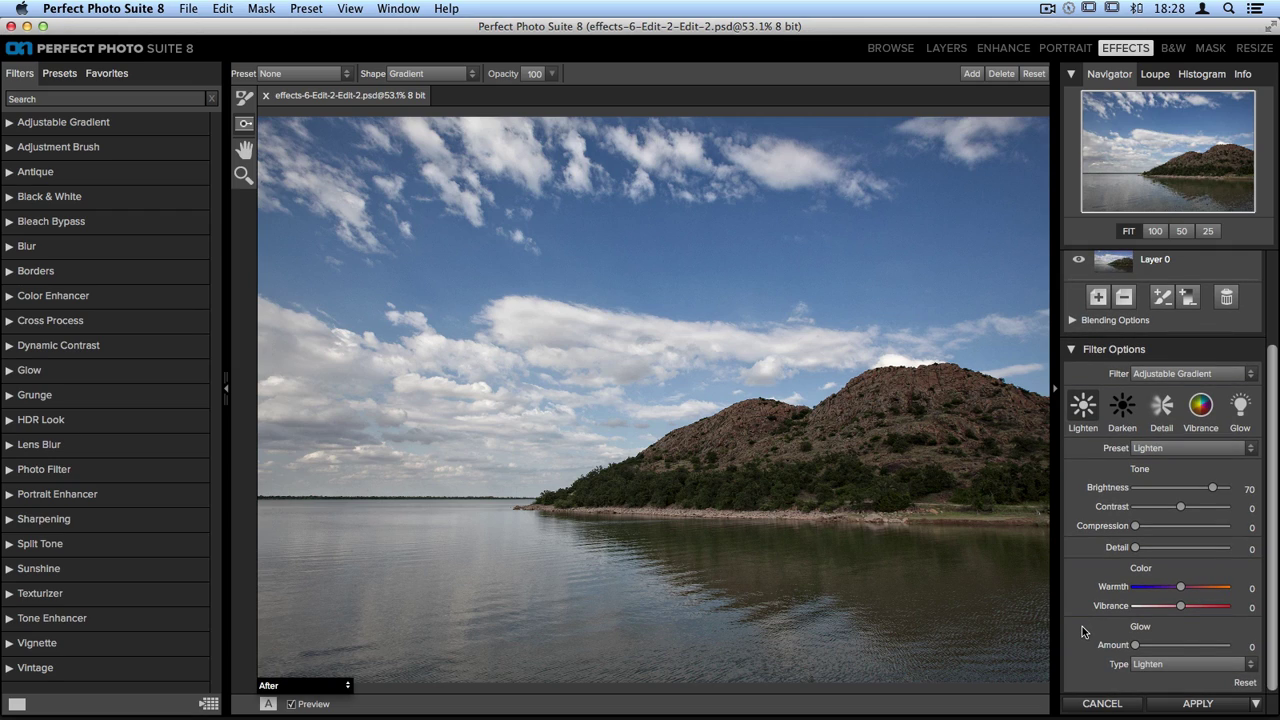
{"action": "left_click_drag", "start_coordinate": [1181, 507], "coordinate": [1199, 511]}
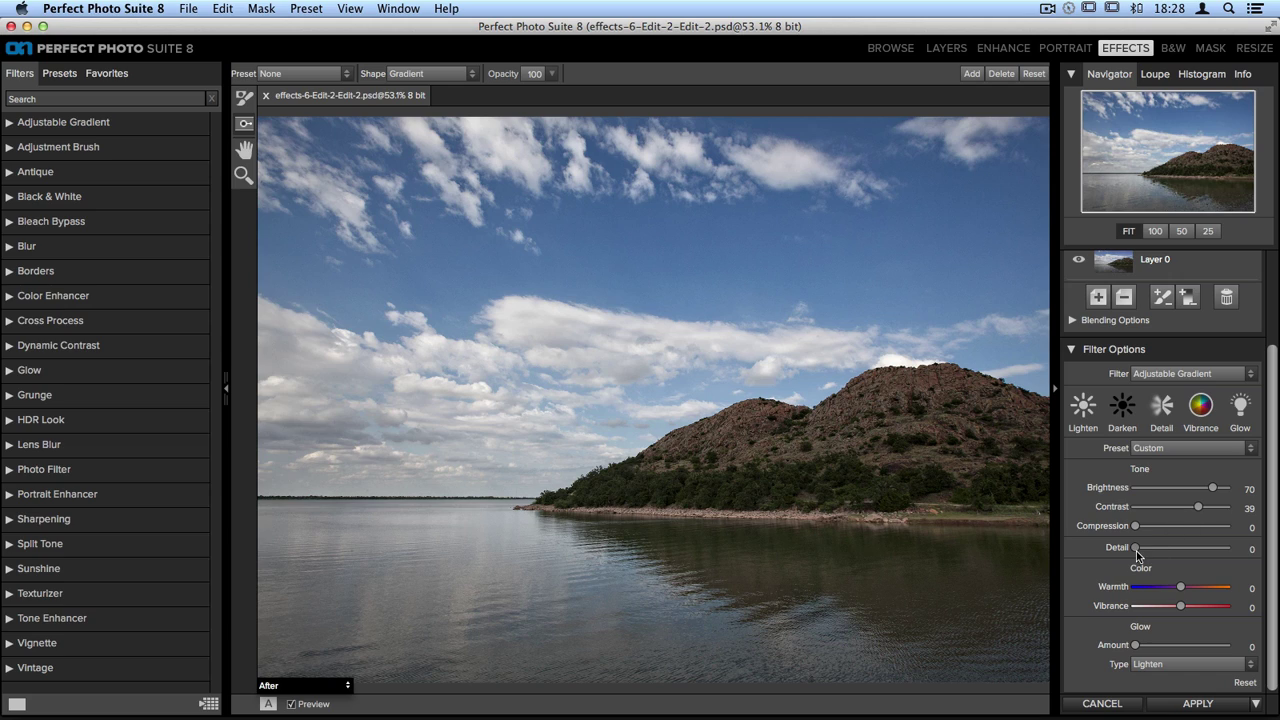
{"action": "left_click_drag", "start_coordinate": [1137, 551], "coordinate": [1124, 551]}
{"action": "left_click_drag", "start_coordinate": [1181, 592], "coordinate": [1179, 592]}
{"action": "left_click_drag", "start_coordinate": [1181, 609], "coordinate": [1212, 610]}
{"action": "left_click_drag", "start_coordinate": [1134, 646], "coordinate": [1155, 648]}
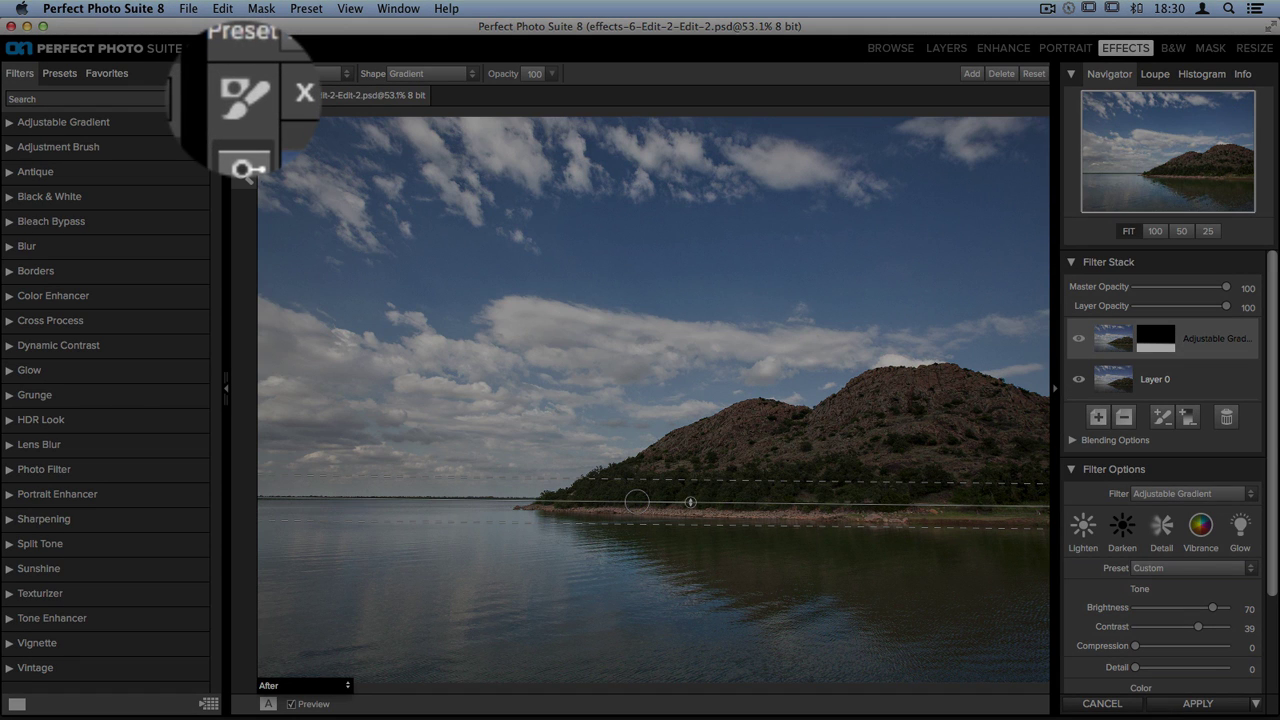
Select the Masking Brush for the gradient and check its mode is Paint Out.
{"action": "left_click", "coordinate": [246, 105]}
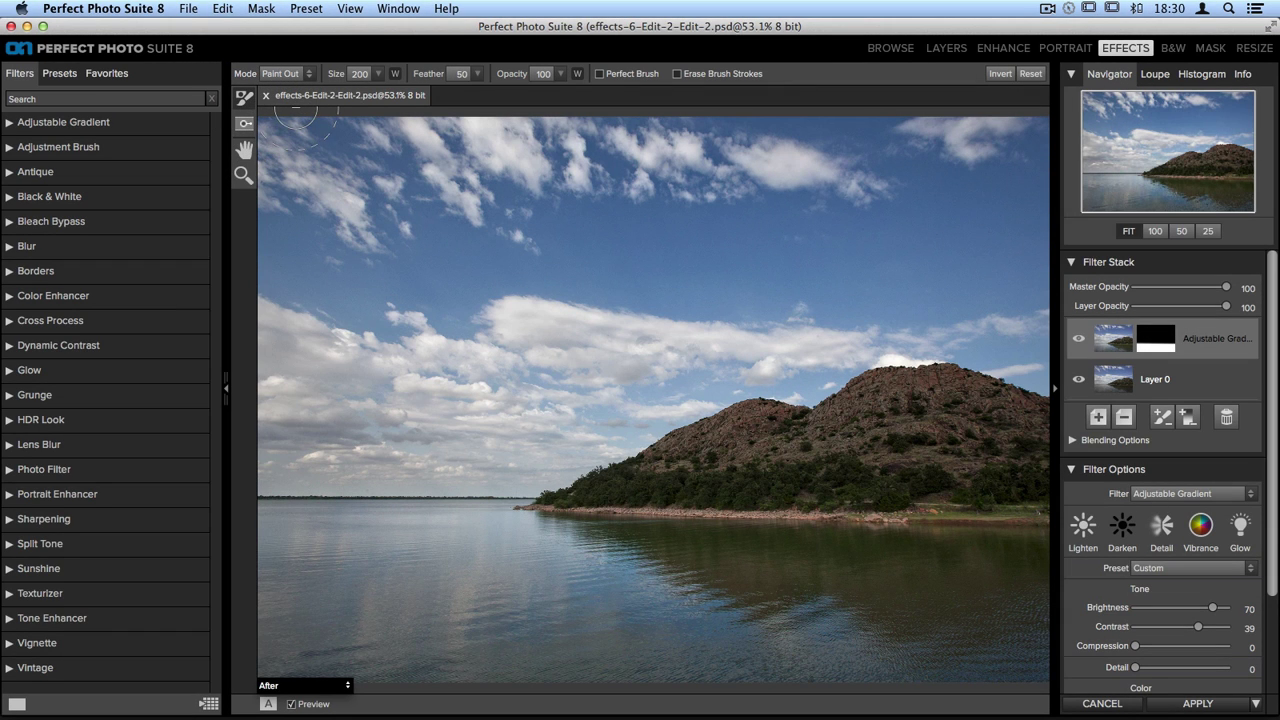
{"action": "left_click", "coordinate": [309, 73]}
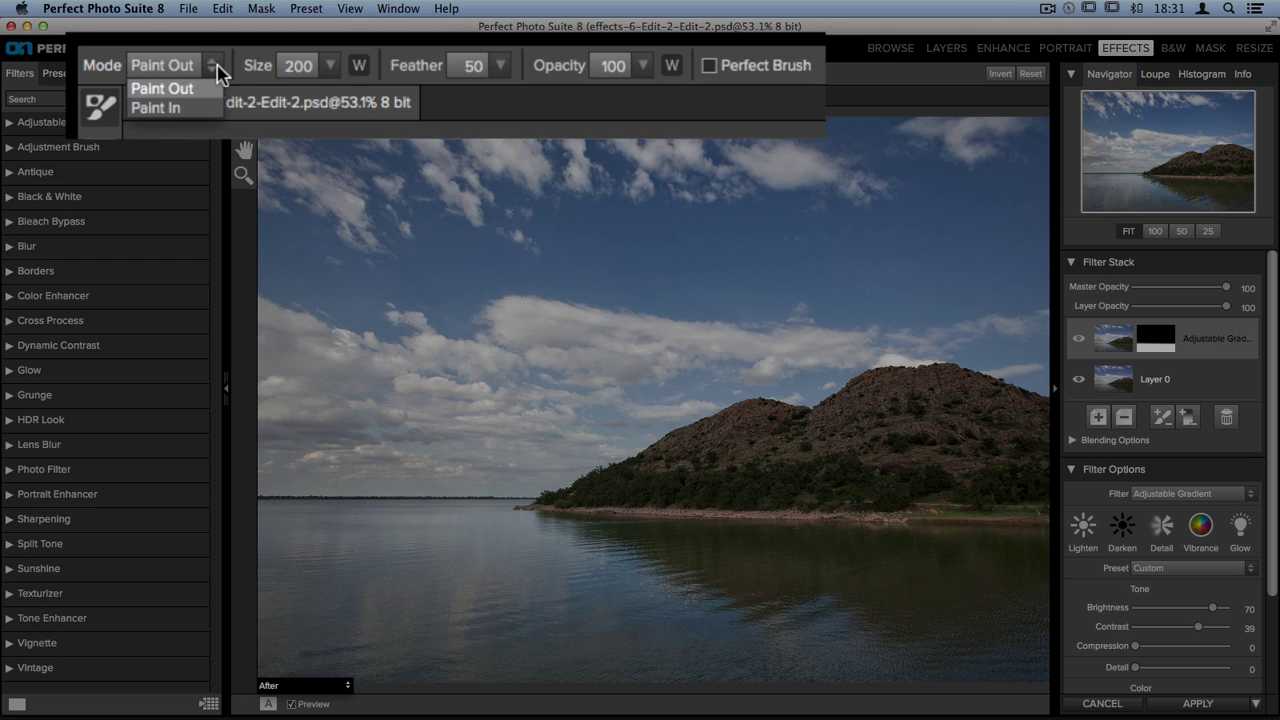
Keep Paint Out mode and lower the mask brush size from 200 to 80.
{"action": "left_click", "coordinate": [217, 74]}
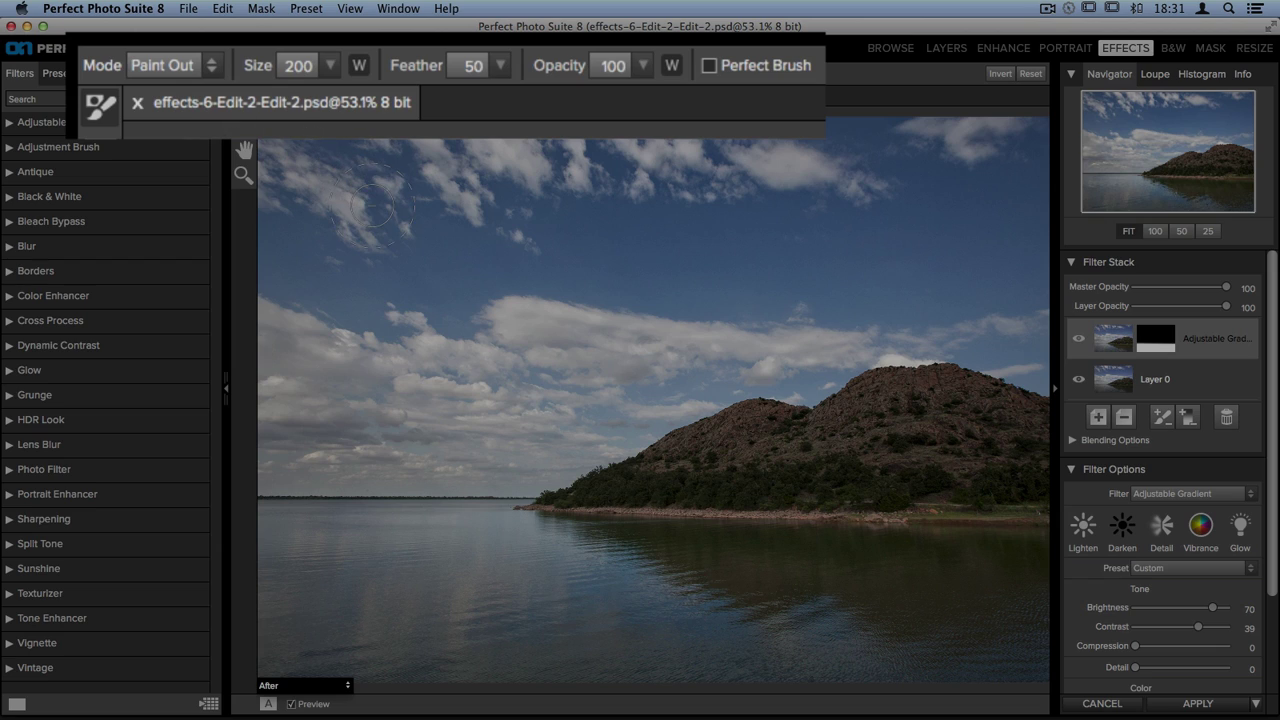
{"action": "left_click", "coordinate": [330, 65]}
{"action": "left_click_drag", "start_coordinate": [251, 95], "coordinate": [225, 95]}
{"action": "left_click", "coordinate": [330, 65]}
{"action": "left_click_drag", "start_coordinate": [226, 96], "coordinate": [241, 96]}
Enable Perfect Brush and paint the gradient's effect out along the shoreline.
{"action": "left_click", "coordinate": [709, 66]}
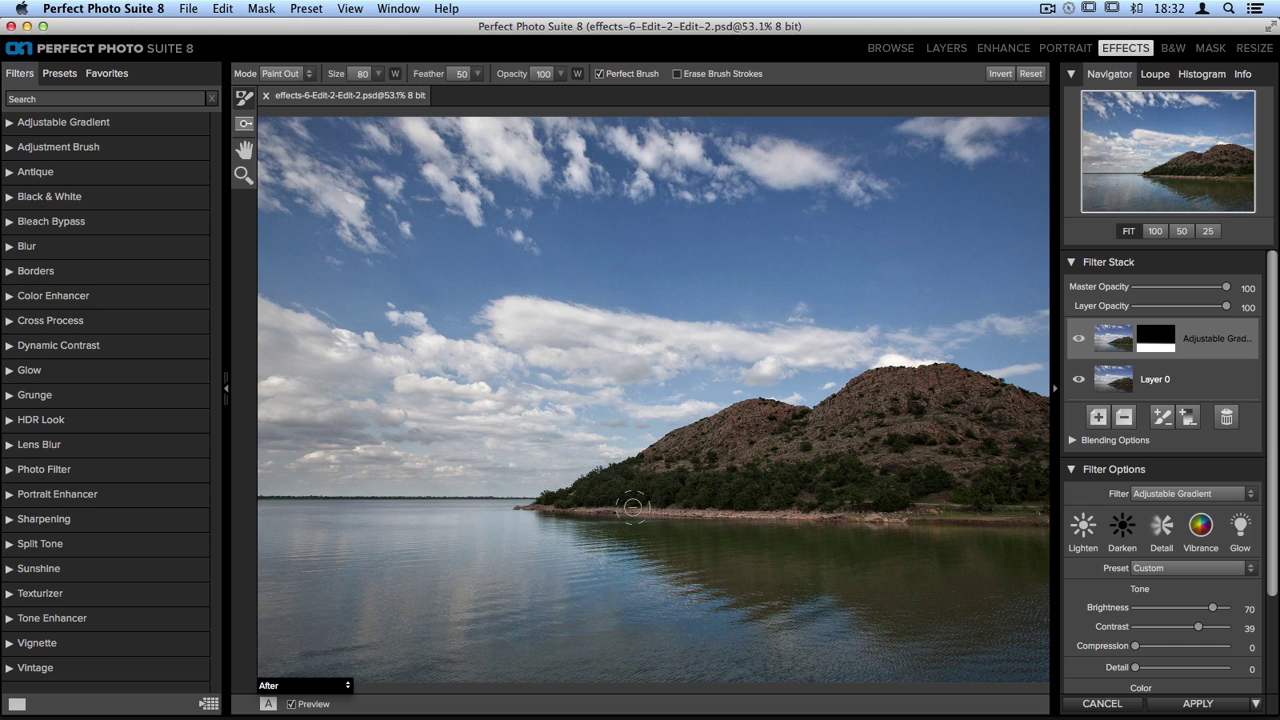
{"action": "mouse_move", "coordinate": [868, 504]}
{"action": "left_mouse_down"}
{"action": "mouse_move", "coordinate": [710, 498]}
{"action": "mouse_move", "coordinate": [745, 510]}
{"action": "left_mouse_up"}
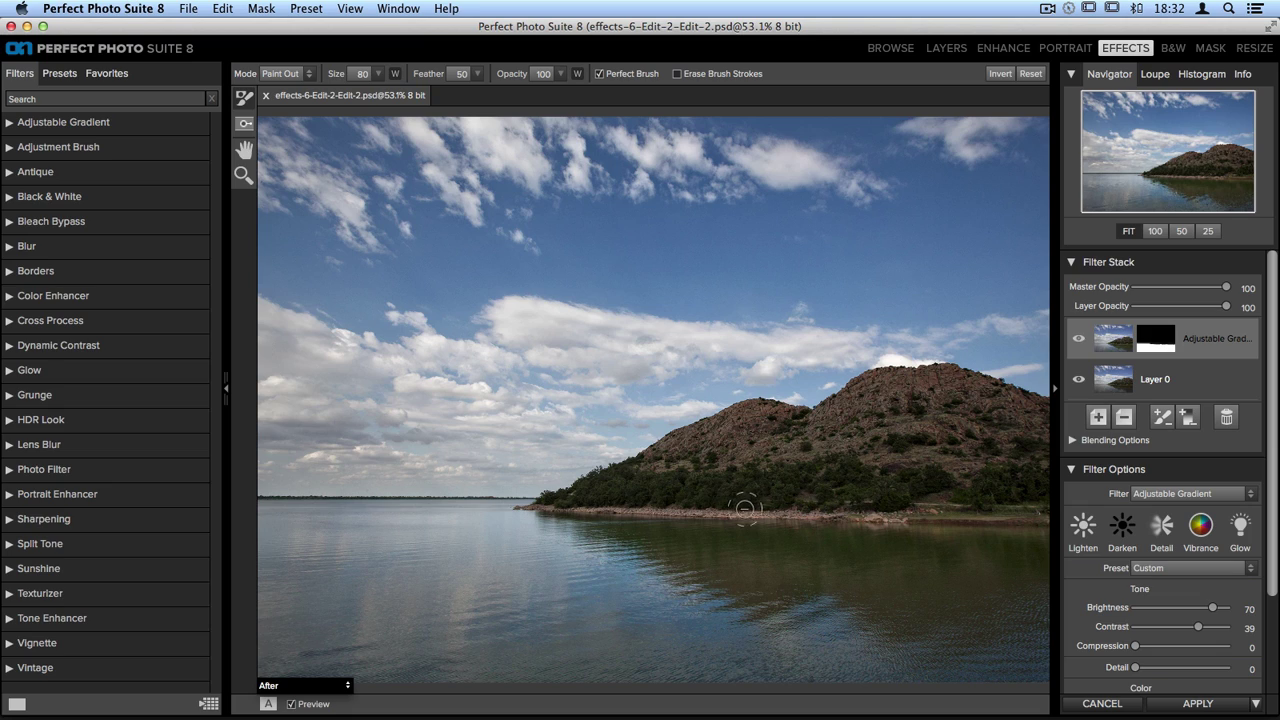
Add an Adjustment Brush layer using the Lighten preset at Brightness 70 above the gradient.
{"action": "left_click", "coordinate": [1162, 416]}
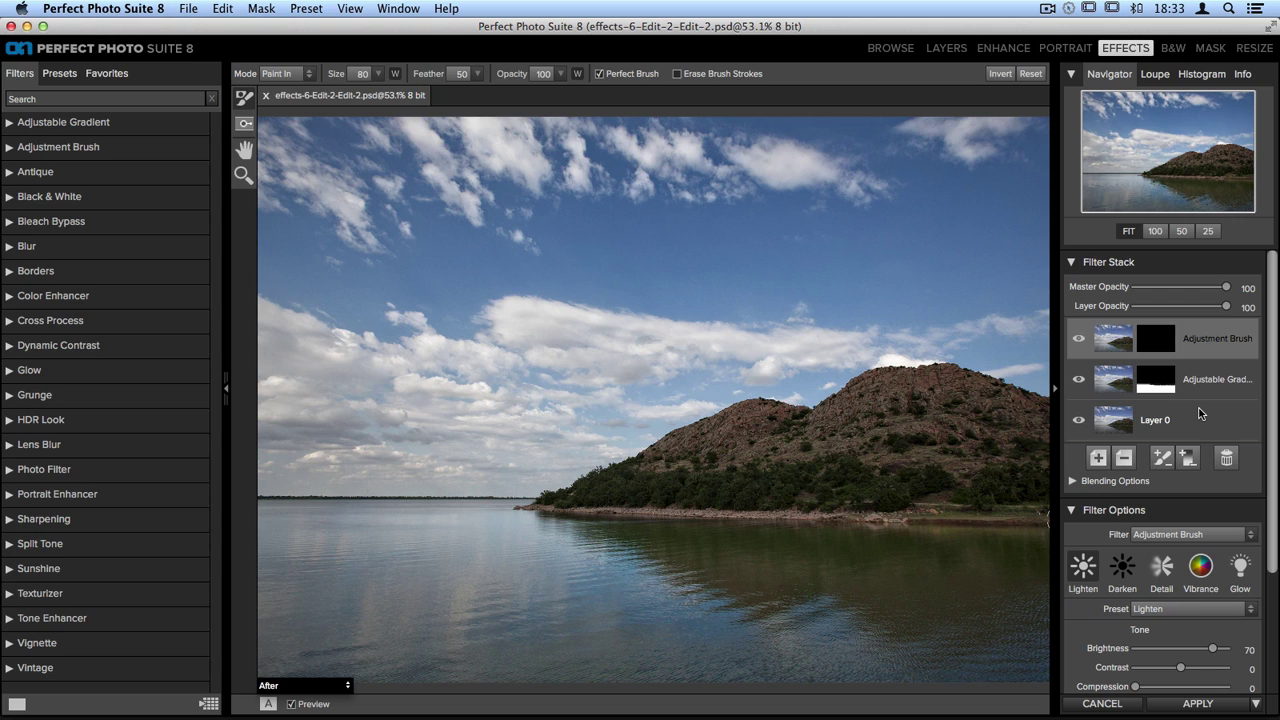
Give the Adjustment Brush Detail 18, Warmth 12 and Vibrance 16.
{"action": "scroll", "coordinate": [1200, 413], "scroll_direction": "down", "scroll_amount": 5}
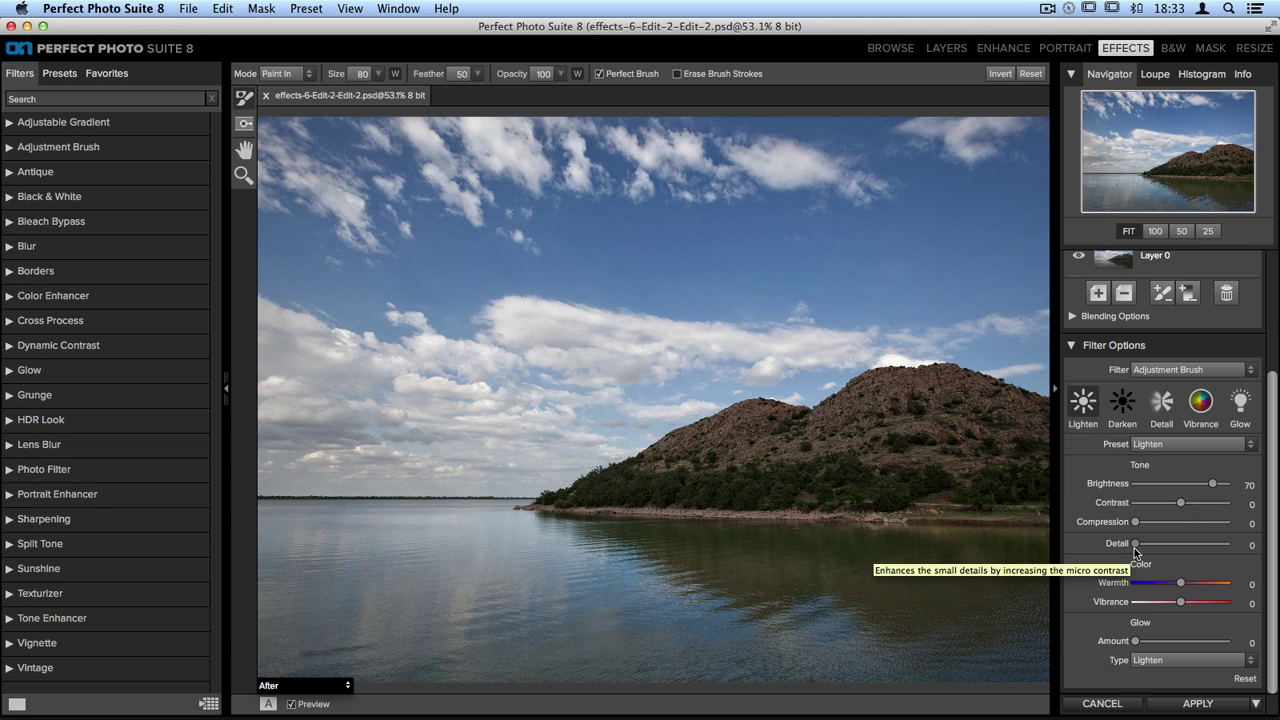
{"action": "left_click_drag", "start_coordinate": [1134, 546], "coordinate": [1150, 550]}
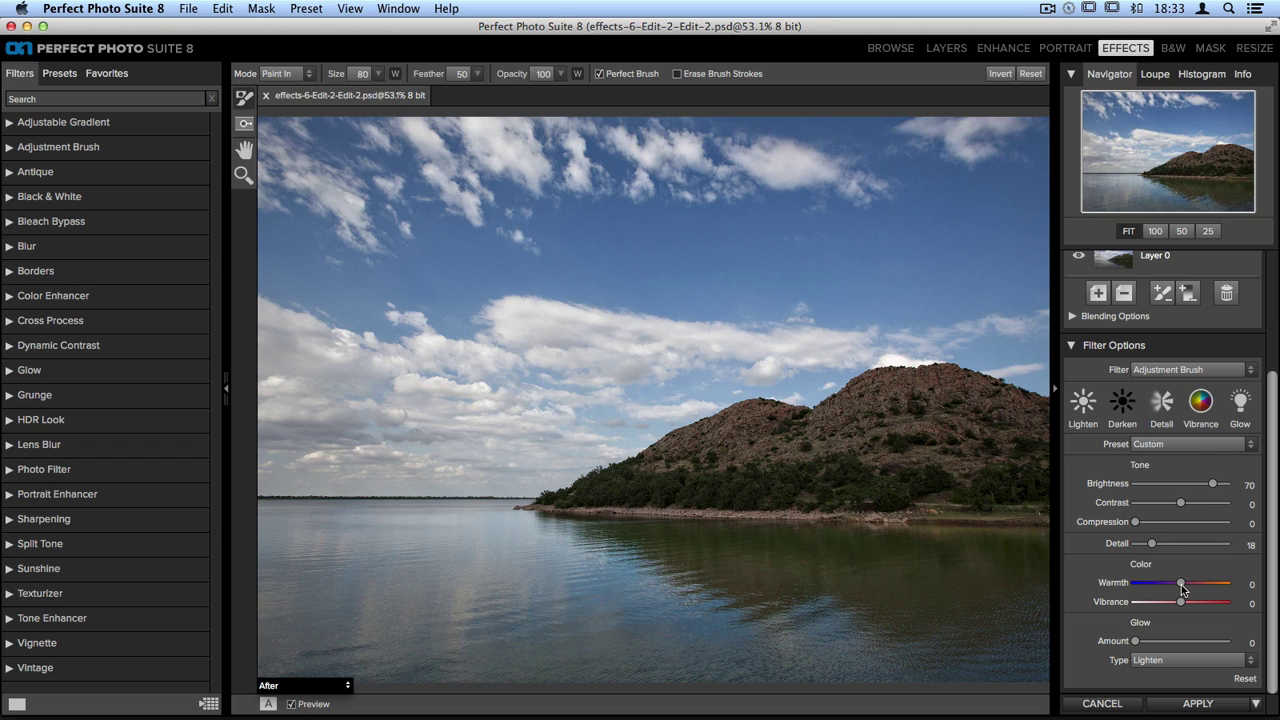
{"action": "left_click_drag", "start_coordinate": [1181, 584], "coordinate": [1186, 588]}
{"action": "left_click_drag", "start_coordinate": [1187, 606], "coordinate": [1189, 607]}
Paint the warm brightening onto the mountain, spilling slightly onto the lake near shore.
{"action": "mouse_move", "coordinate": [886, 430]}
{"action": "left_mouse_down"}
{"action": "mouse_move", "coordinate": [827, 453]}
{"action": "mouse_move", "coordinate": [869, 426]}
{"action": "mouse_move", "coordinate": [819, 447]}
{"action": "mouse_move", "coordinate": [845, 408]}
{"action": "mouse_move", "coordinate": [808, 433]}
{"action": "mouse_move", "coordinate": [873, 384]}
{"action": "mouse_move", "coordinate": [921, 377]}
{"action": "mouse_move", "coordinate": [1046, 410]}
{"action": "mouse_move", "coordinate": [891, 400]}
{"action": "mouse_move", "coordinate": [809, 423]}
{"action": "mouse_move", "coordinate": [748, 410]}
{"action": "mouse_move", "coordinate": [543, 502]}
{"action": "mouse_move", "coordinate": [720, 498]}
{"action": "mouse_move", "coordinate": [632, 493]}
{"action": "mouse_move", "coordinate": [743, 441]}
{"action": "mouse_move", "coordinate": [811, 448]}
{"action": "mouse_move", "coordinate": [723, 435]}
{"action": "mouse_move", "coordinate": [796, 429]}
{"action": "mouse_move", "coordinate": [758, 479]}
{"action": "mouse_move", "coordinate": [961, 434]}
{"action": "mouse_move", "coordinate": [894, 424]}
{"action": "mouse_move", "coordinate": [962, 402]}
{"action": "mouse_move", "coordinate": [1008, 408]}
{"action": "mouse_move", "coordinate": [886, 471]}
{"action": "mouse_move", "coordinate": [1029, 434]}
{"action": "mouse_move", "coordinate": [981, 465]}
{"action": "mouse_move", "coordinate": [1038, 463]}
{"action": "mouse_move", "coordinate": [878, 472]}
{"action": "mouse_move", "coordinate": [1020, 488]}
{"action": "mouse_move", "coordinate": [890, 494]}
{"action": "mouse_move", "coordinate": [1032, 506]}
{"action": "mouse_move", "coordinate": [580, 494]}
{"action": "mouse_move", "coordinate": [837, 546]}
{"action": "left_mouse_up"}
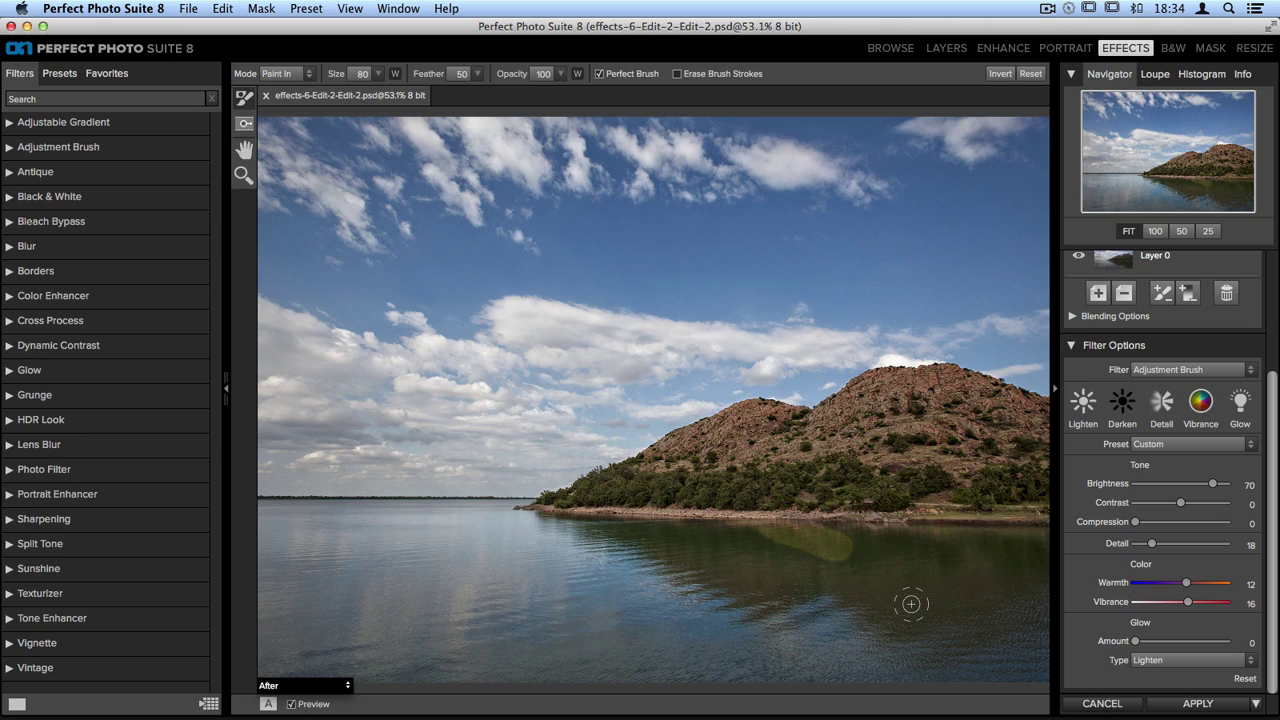
Undo the stray stroke on the water, test six brush dabs on the lake, then undo them.
{"action": "left_click", "coordinate": [214, 8]}
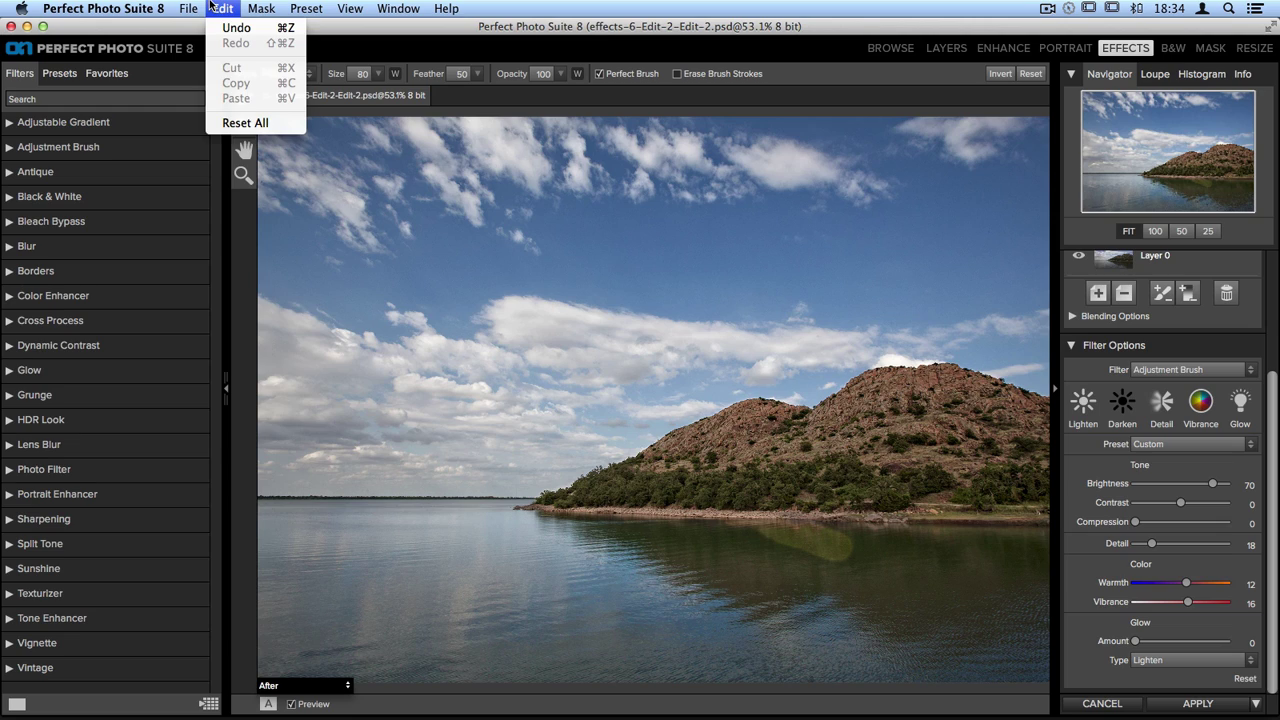
{"action": "left_click", "coordinate": [214, 30]}
{"action": "left_click", "coordinate": [712, 541]}
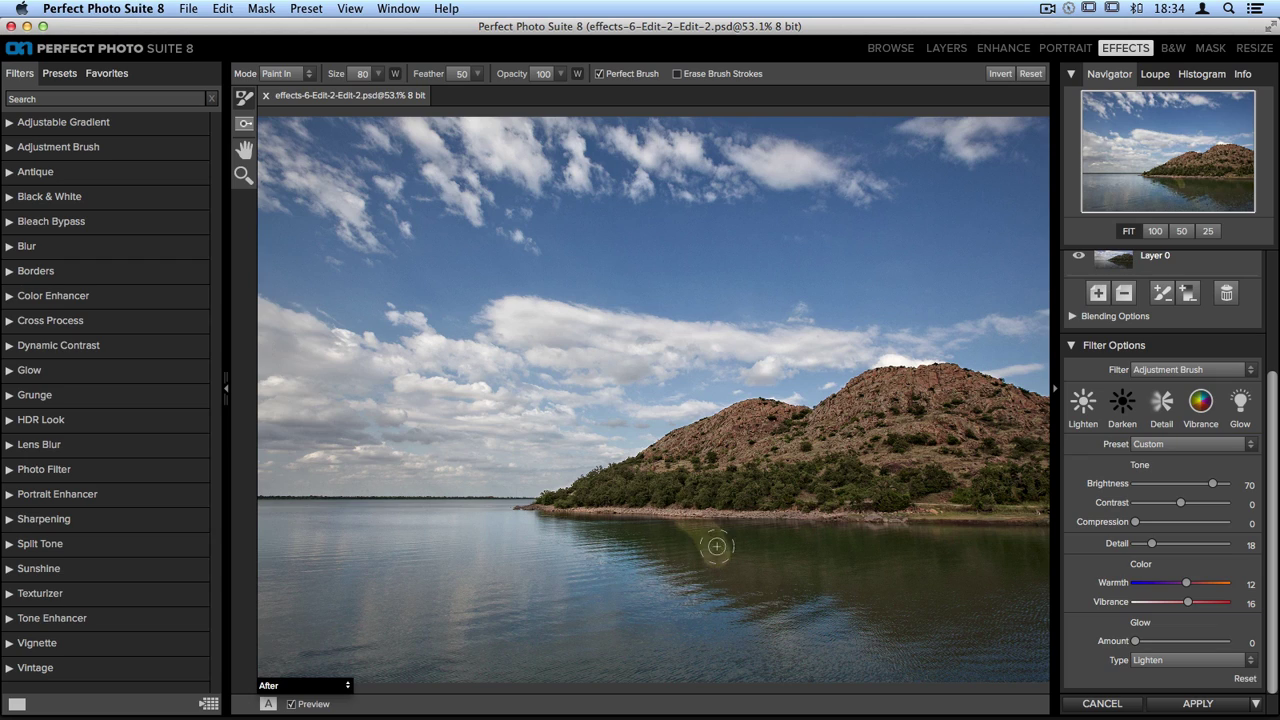
{"action": "left_click", "coordinate": [750, 536]}
{"action": "left_click", "coordinate": [788, 552]}
{"action": "left_click", "coordinate": [812, 540]}
{"action": "left_click", "coordinate": [822, 578]}
{"action": "left_click", "coordinate": [848, 570]}
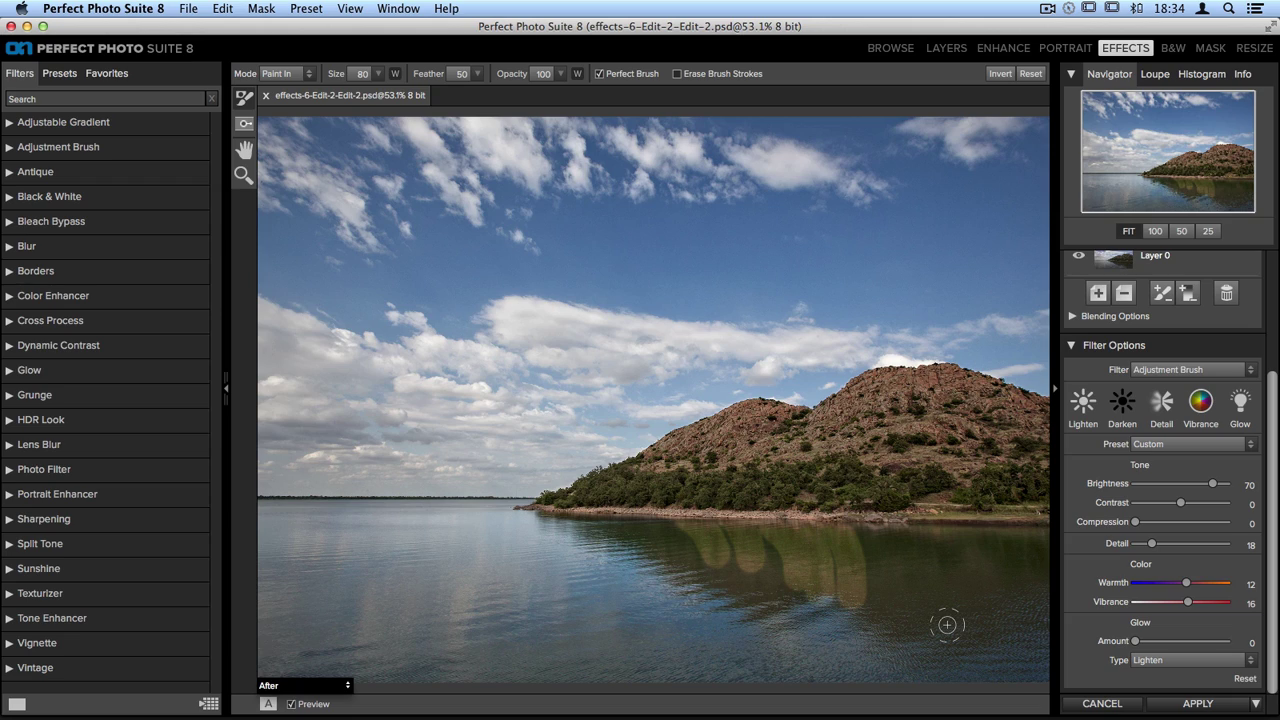
{"action": "key", "text": "super+z"}
{"action": "key", "text": "super+z"}
{"action": "key", "text": "super+z"}
{"action": "key", "text": "super+z"}
{"action": "key", "text": "super+z"}
{"action": "key", "text": "super+z"}
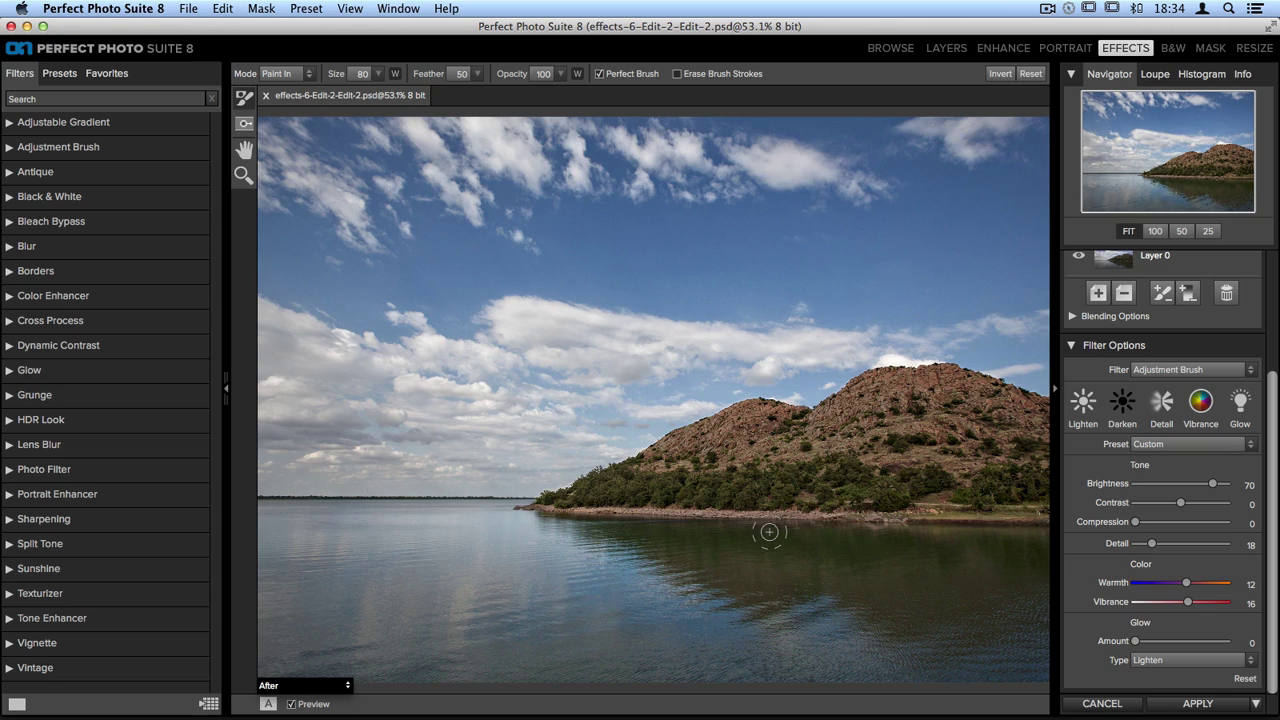
Shrink the brush to size 45 and paint along the mountain's shoreline edge.
{"action": "key", "text": "bracketright"}
{"action": "key", "text": "bracketright"}
{"action": "key", "text": "bracketright"}
{"action": "key", "text": "bracketright"}
{"action": "key", "text": "bracketright"}
{"action": "key", "text": "bracketright"}
{"action": "key", "text": "bracketright"}
{"action": "key", "text": "bracketright"}
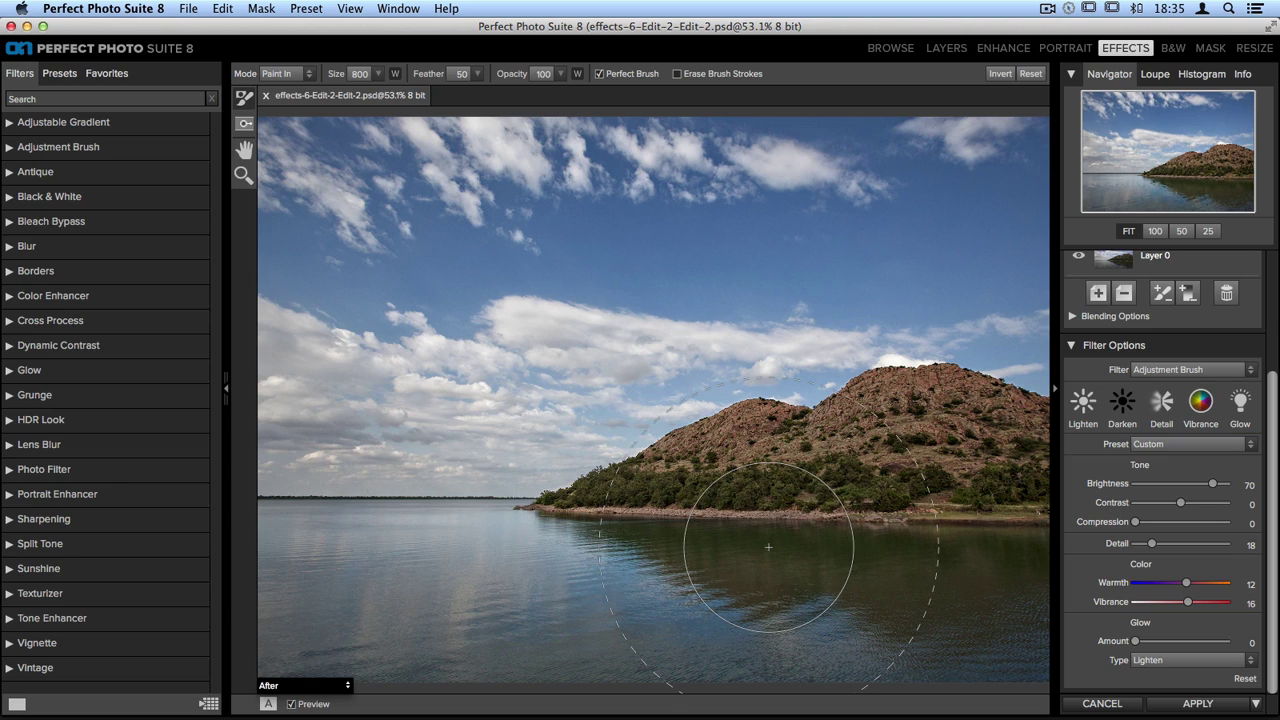
{"action": "key", "text": "bracketleft"}
{"action": "key", "text": "bracketleft"}
{"action": "key", "text": "bracketleft"}
{"action": "key", "text": "bracketleft"}
{"action": "key", "text": "bracketleft"}
{"action": "key", "text": "bracketleft"}
{"action": "key", "text": "bracketleft"}
{"action": "key", "text": "bracketleft"}
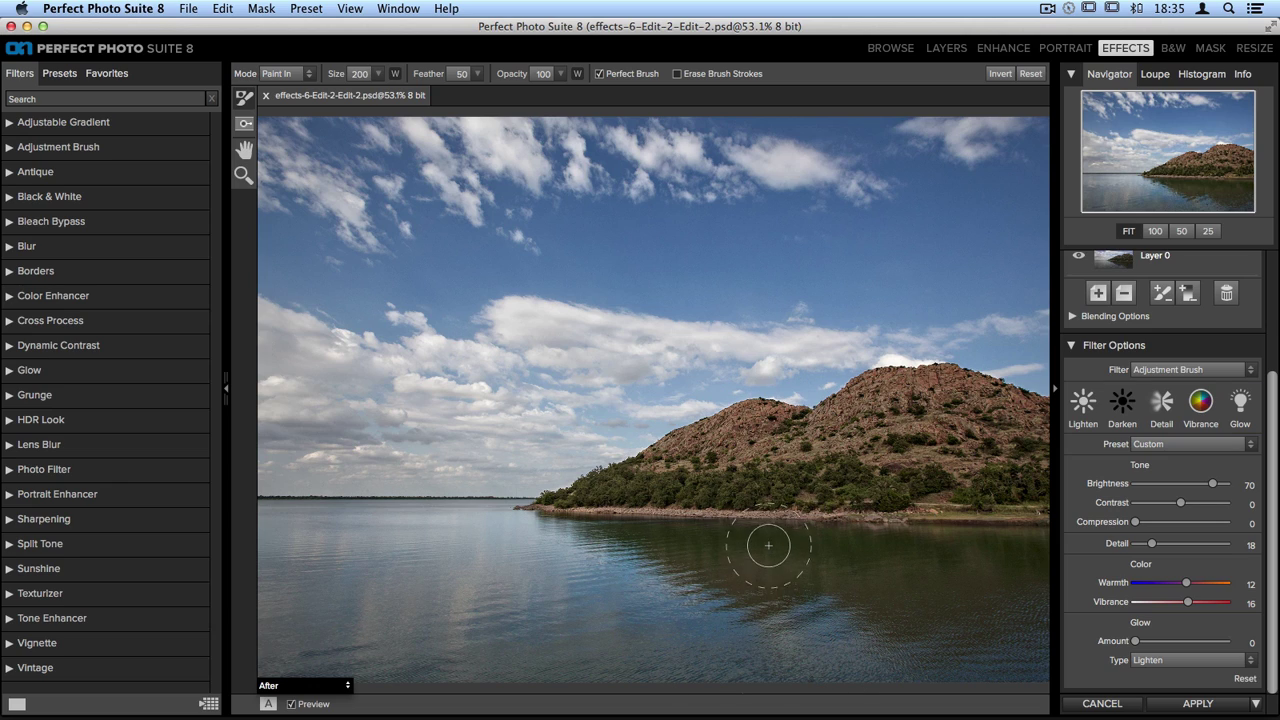
{"action": "key", "text": "bracketleft"}
{"action": "key", "text": "bracketleft"}
{"action": "key", "text": "bracketleft"}
{"action": "key", "text": "bracketleft"}
{"action": "key", "text": "bracketleft"}
{"action": "left_click_drag", "start_coordinate": [616, 505], "coordinate": [1048, 519]}
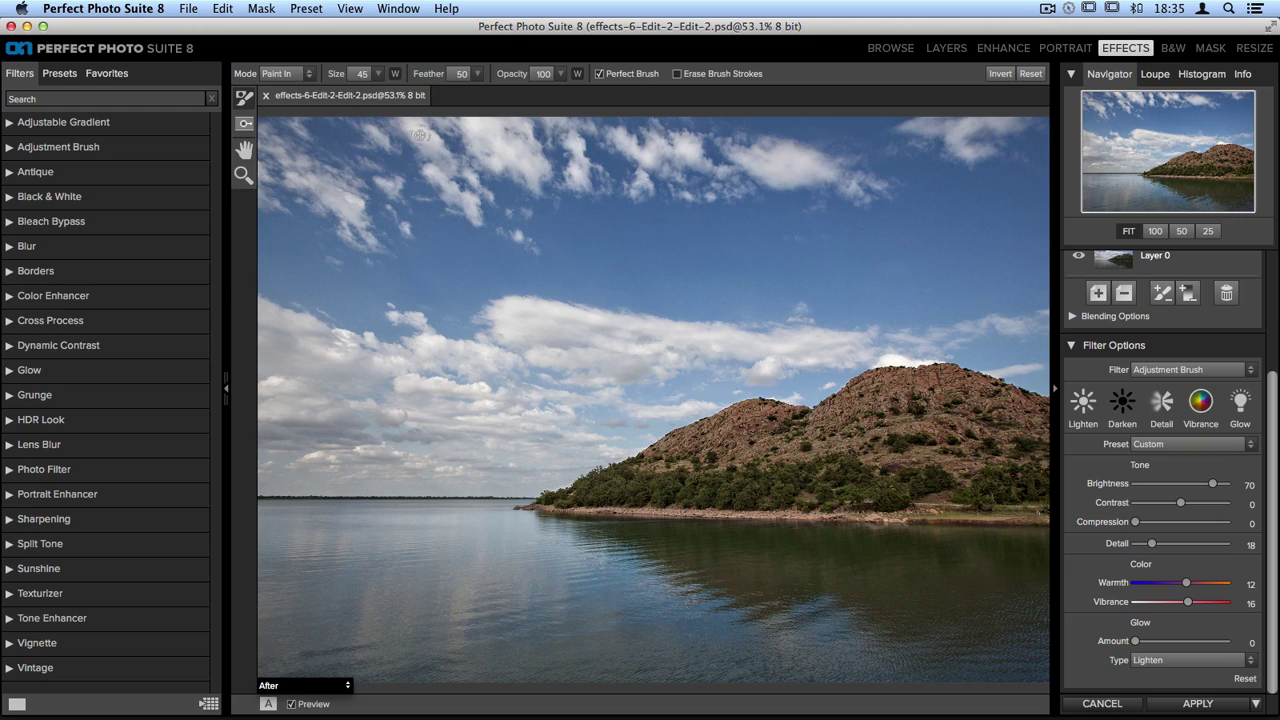
Copy the Adjustment Brush layer's mountain-shaped mask with Mask > Copy Mask.
{"action": "scroll", "coordinate": [1186, 349], "scroll_direction": "up", "scroll_amount": 5}
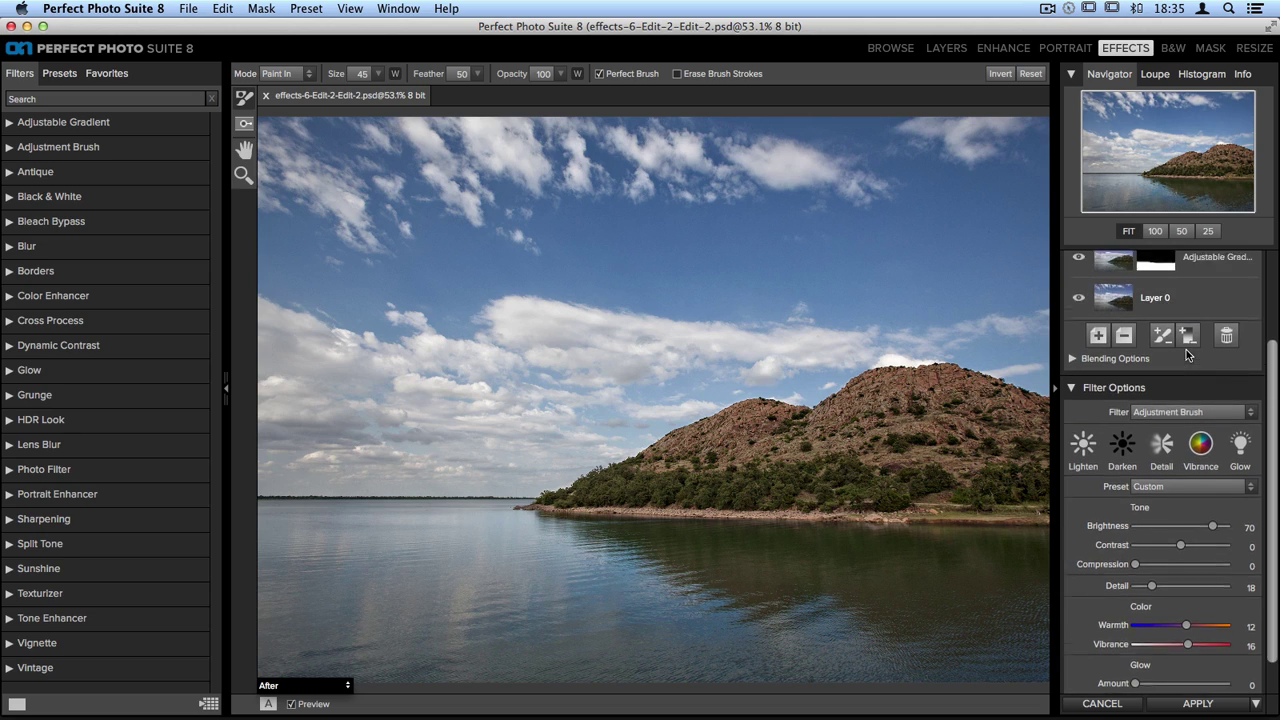
{"action": "scroll", "coordinate": [1186, 349], "scroll_direction": "up", "scroll_amount": 2}
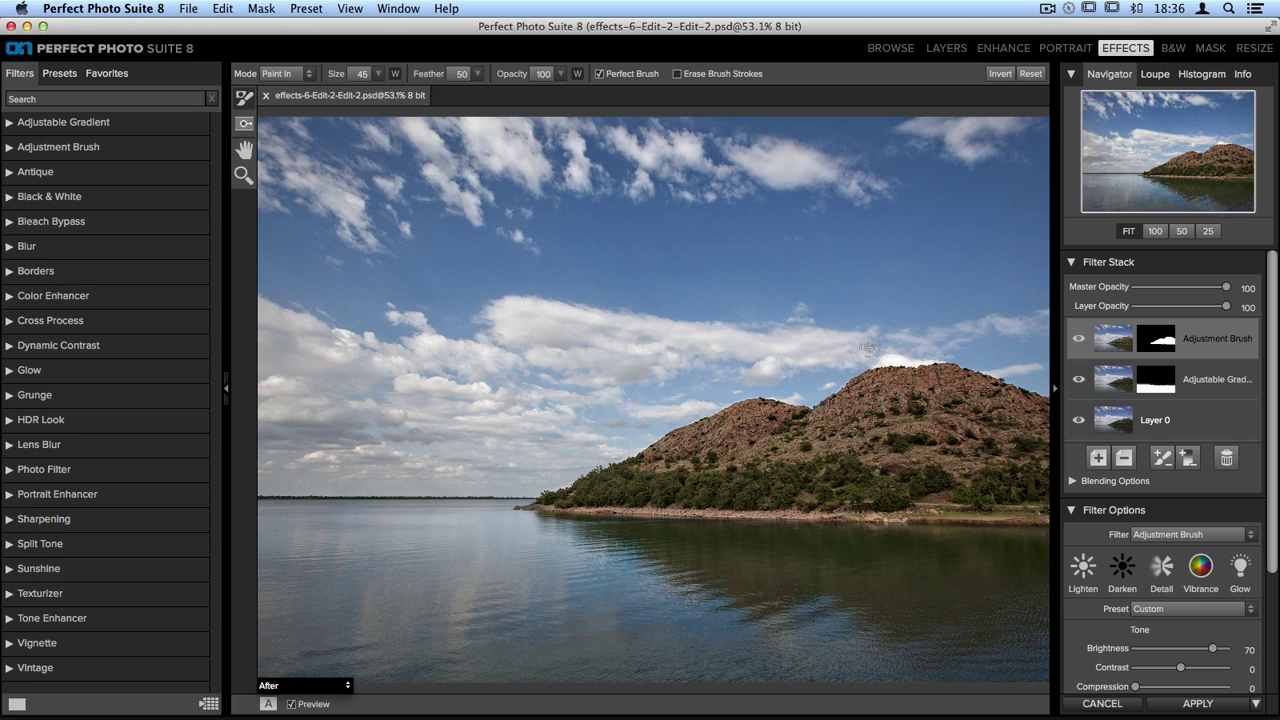
{"action": "left_click", "coordinate": [262, 8]}
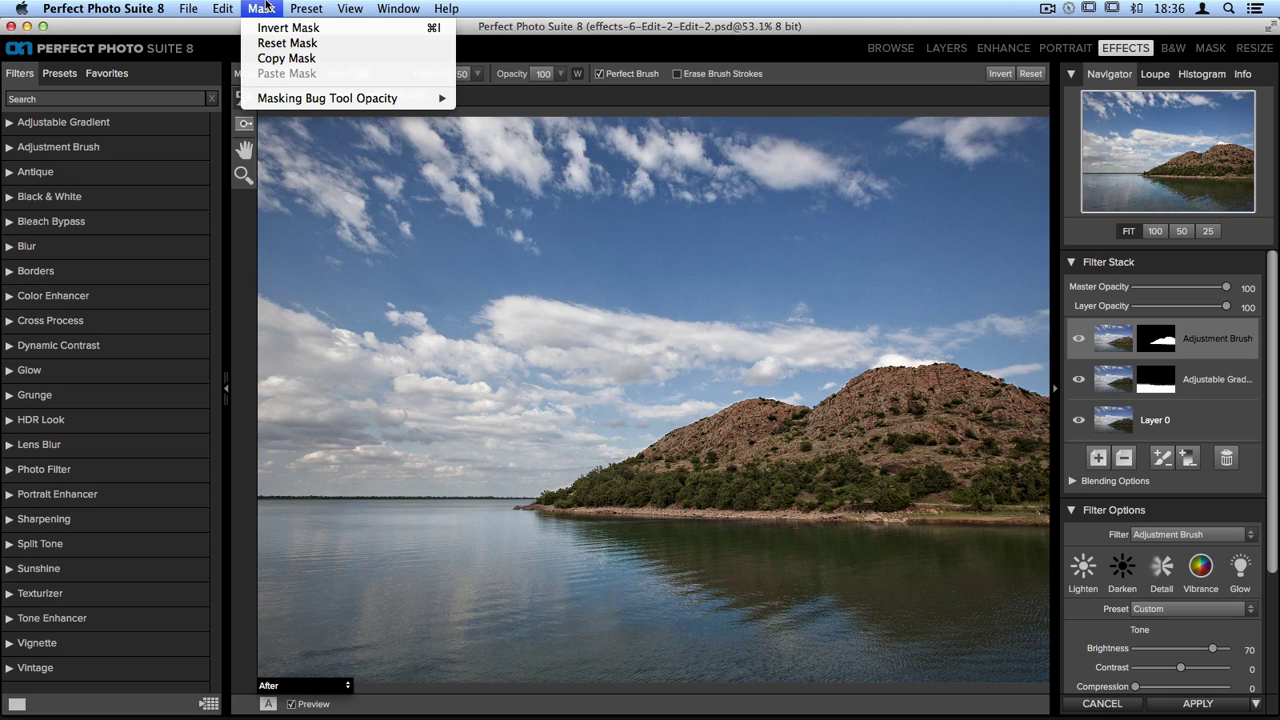
{"action": "left_click", "coordinate": [272, 59]}
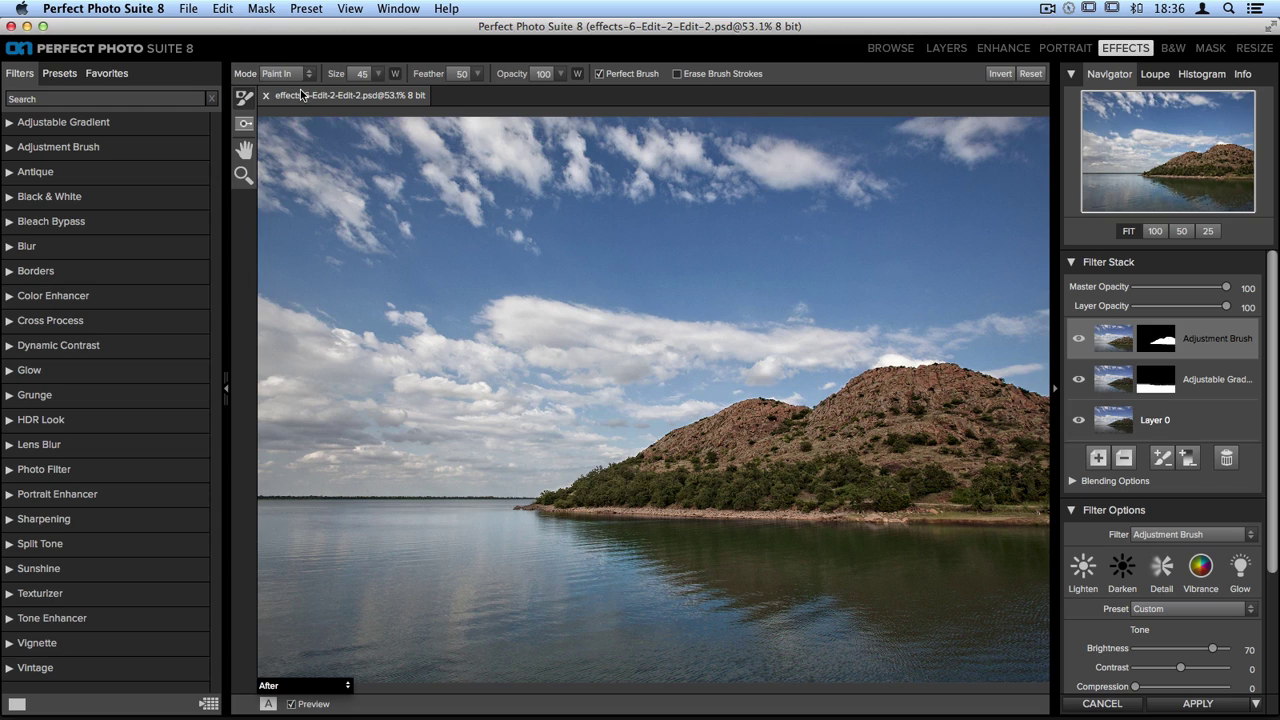
Add a Lighten Adjustment Brush layer and paste the copied hill mask onto it.
{"action": "left_click", "coordinate": [1163, 464]}
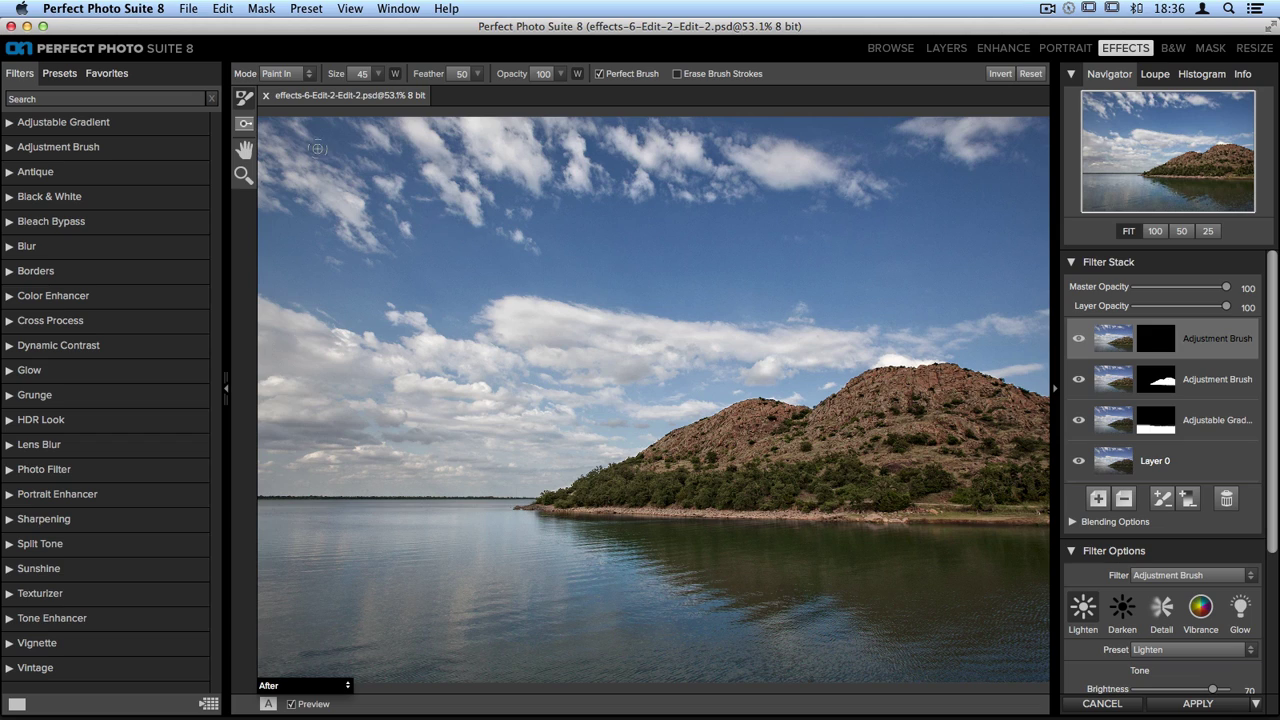
{"action": "left_click", "coordinate": [257, 8]}
{"action": "left_click", "coordinate": [260, 74]}
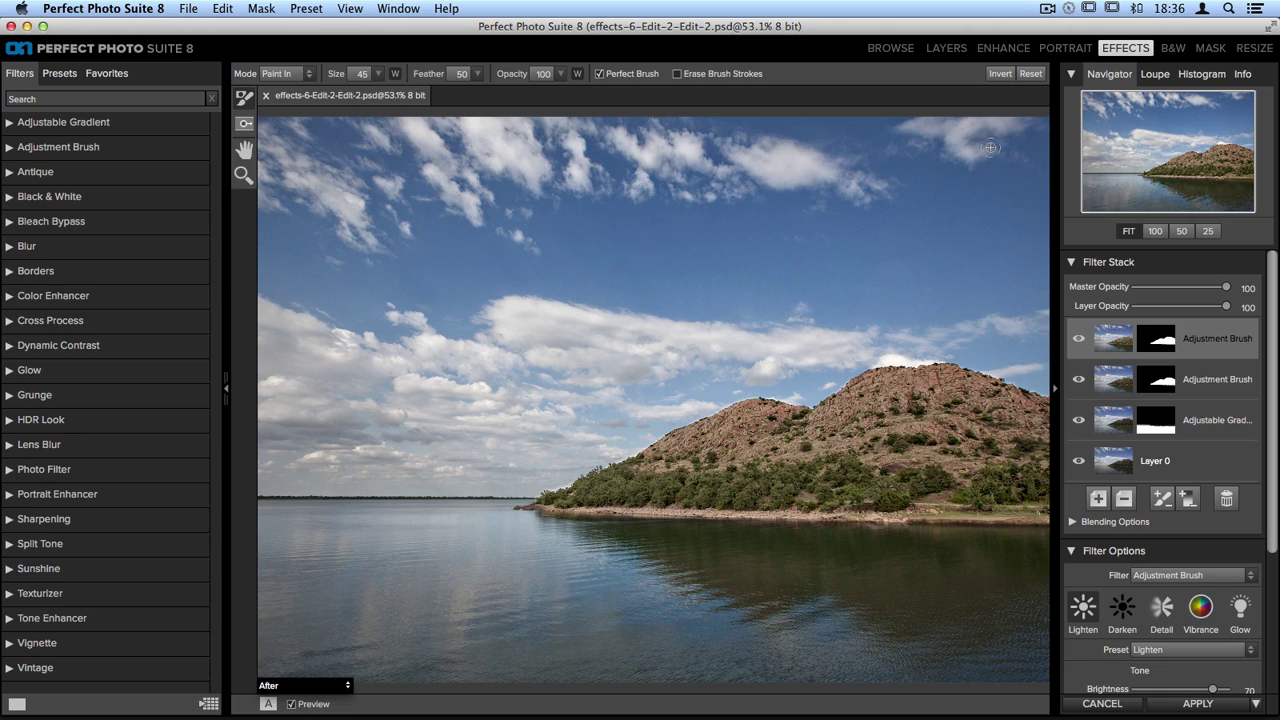
Invert the top layer's mask, accepting the simplify-mask warning.
{"action": "left_click", "coordinate": [1000, 75]}
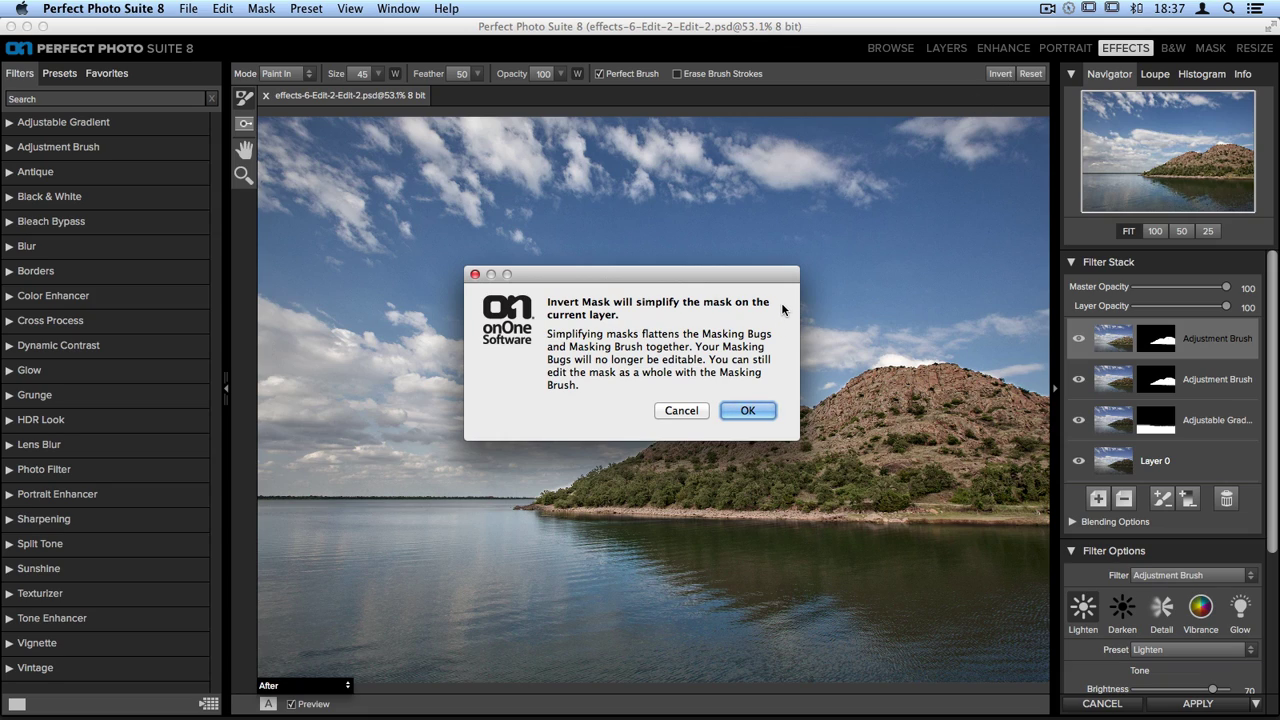
{"action": "left_click", "coordinate": [749, 410]}
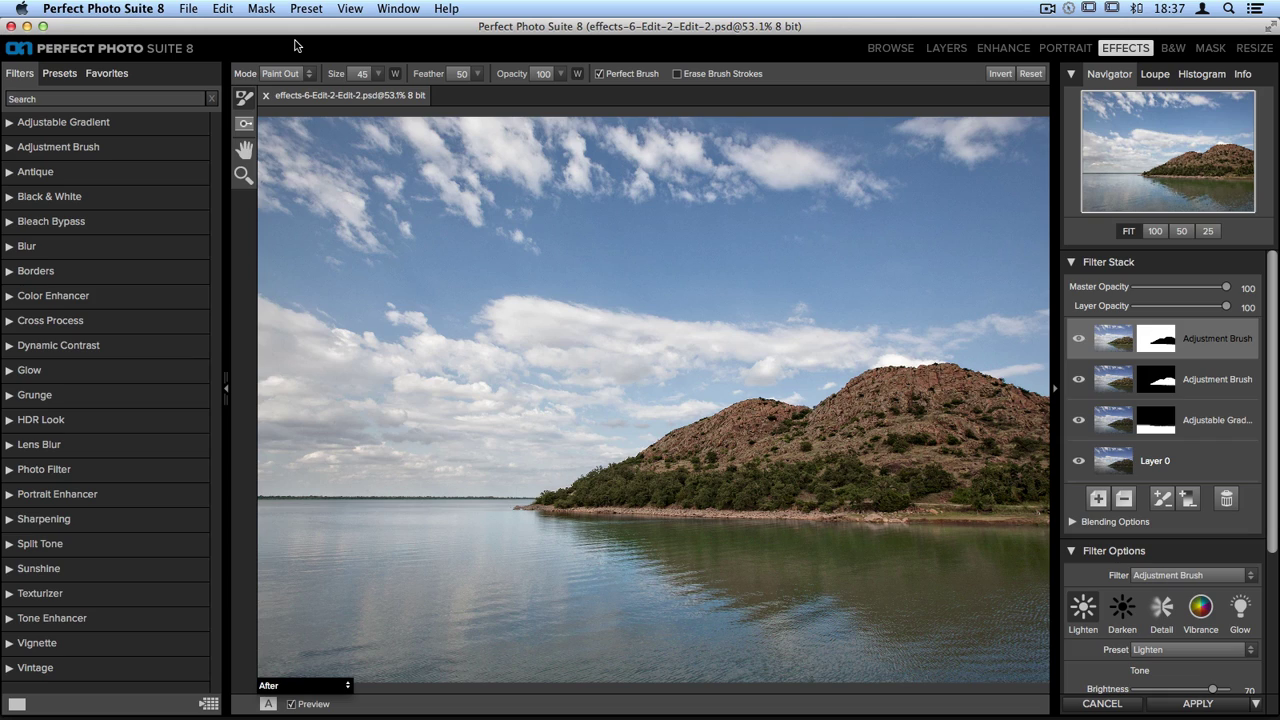
Enlarge the brush and paint the lightening out of the lake.
{"action": "left_click", "coordinate": [266, 8]}
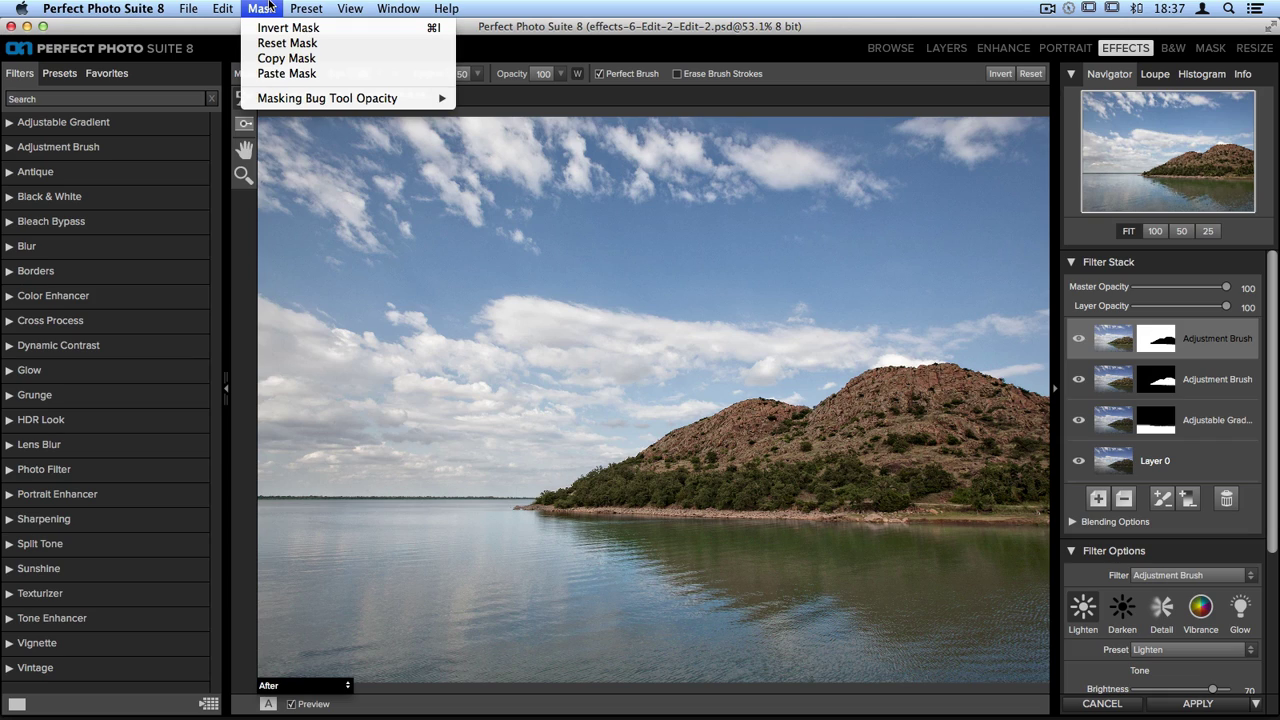
{"action": "left_click", "coordinate": [267, 8]}
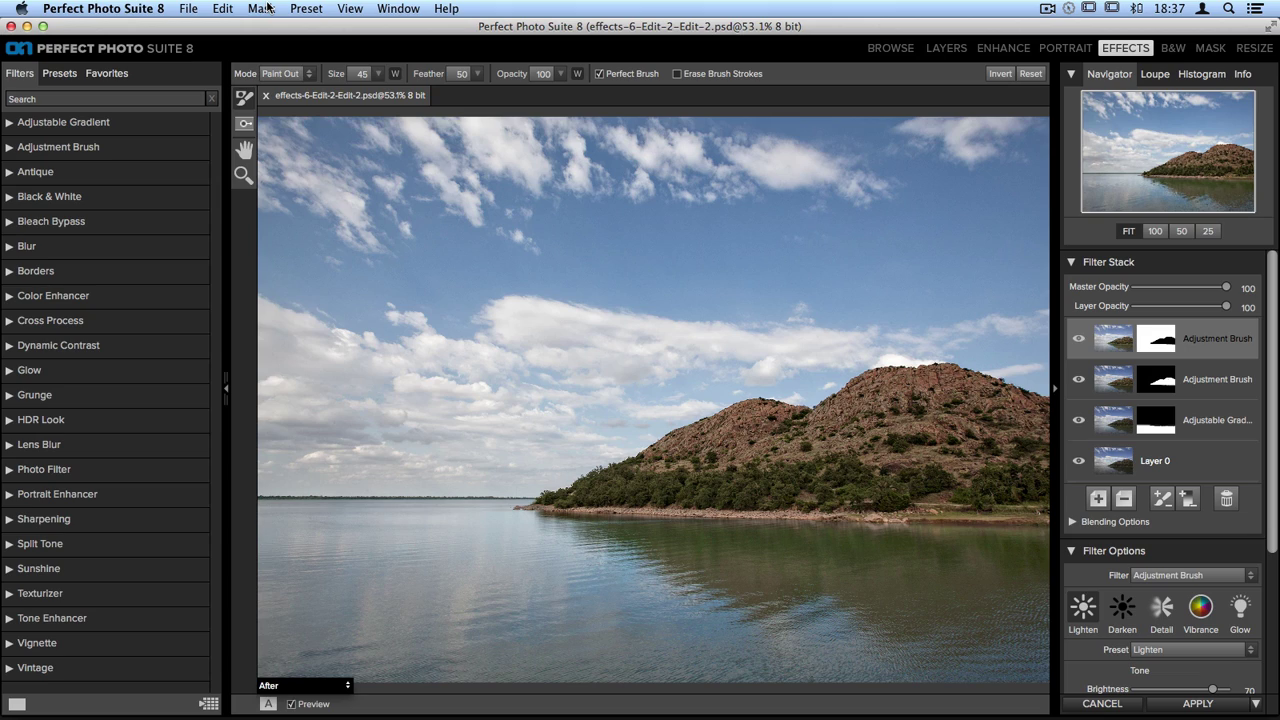
{"action": "key", "text": "bracketright"}
{"action": "key", "text": "bracketright"}
{"action": "key", "text": "bracketright"}
{"action": "key", "text": "bracketright"}
{"action": "key", "text": "bracketright"}
{"action": "key", "text": "bracketright"}
{"action": "key", "text": "bracketright"}
{"action": "mouse_move", "coordinate": [530, 625]}
{"action": "left_mouse_down"}
{"action": "mouse_move", "coordinate": [811, 604]}
{"action": "mouse_move", "coordinate": [908, 614]}
{"action": "mouse_move", "coordinate": [735, 636]}
{"action": "mouse_move", "coordinate": [973, 655]}
{"action": "mouse_move", "coordinate": [1048, 636]}
{"action": "mouse_move", "coordinate": [955, 549]}
{"action": "mouse_move", "coordinate": [932, 557]}
{"action": "mouse_move", "coordinate": [982, 545]}
{"action": "mouse_move", "coordinate": [778, 539]}
{"action": "mouse_move", "coordinate": [578, 595]}
{"action": "left_mouse_up"}
{"action": "mouse_move", "coordinate": [528, 614]}
{"action": "left_mouse_down"}
{"action": "mouse_move", "coordinate": [285, 615]}
{"action": "mouse_move", "coordinate": [331, 649]}
{"action": "mouse_move", "coordinate": [427, 632]}
{"action": "mouse_move", "coordinate": [524, 647]}
{"action": "mouse_move", "coordinate": [418, 661]}
{"action": "mouse_move", "coordinate": [830, 655]}
{"action": "left_mouse_up"}
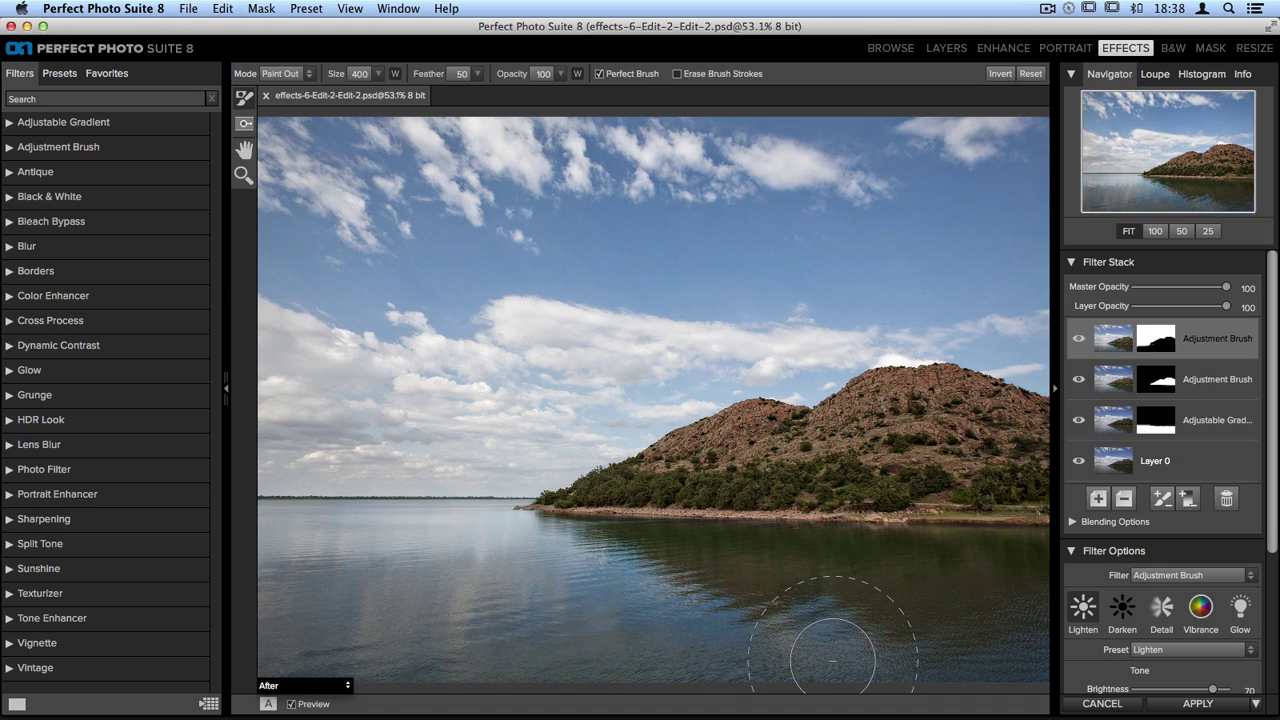
Turn off Perfect Brush, drop to size 250, and paint out the lower-left water corner.
{"action": "left_click", "coordinate": [598, 74]}
{"action": "key", "text": "bracketleft"}
{"action": "key", "text": "bracketleft"}
{"action": "mouse_move", "coordinate": [300, 590]}
{"action": "left_mouse_down"}
{"action": "mouse_move", "coordinate": [271, 550]}
{"action": "mouse_move", "coordinate": [292, 541]}
{"action": "mouse_move", "coordinate": [278, 541]}
{"action": "mouse_move", "coordinate": [359, 551]}
{"action": "mouse_move", "coordinate": [597, 538]}
{"action": "mouse_move", "coordinate": [323, 545]}
{"action": "left_mouse_up"}
Set the sky to Brightness 7, Compression 70, Detail 11, Warmth -12, Vibrance 18, Glow 11.
{"action": "scroll", "coordinate": [1112, 578], "scroll_direction": "down", "scroll_amount": 5}
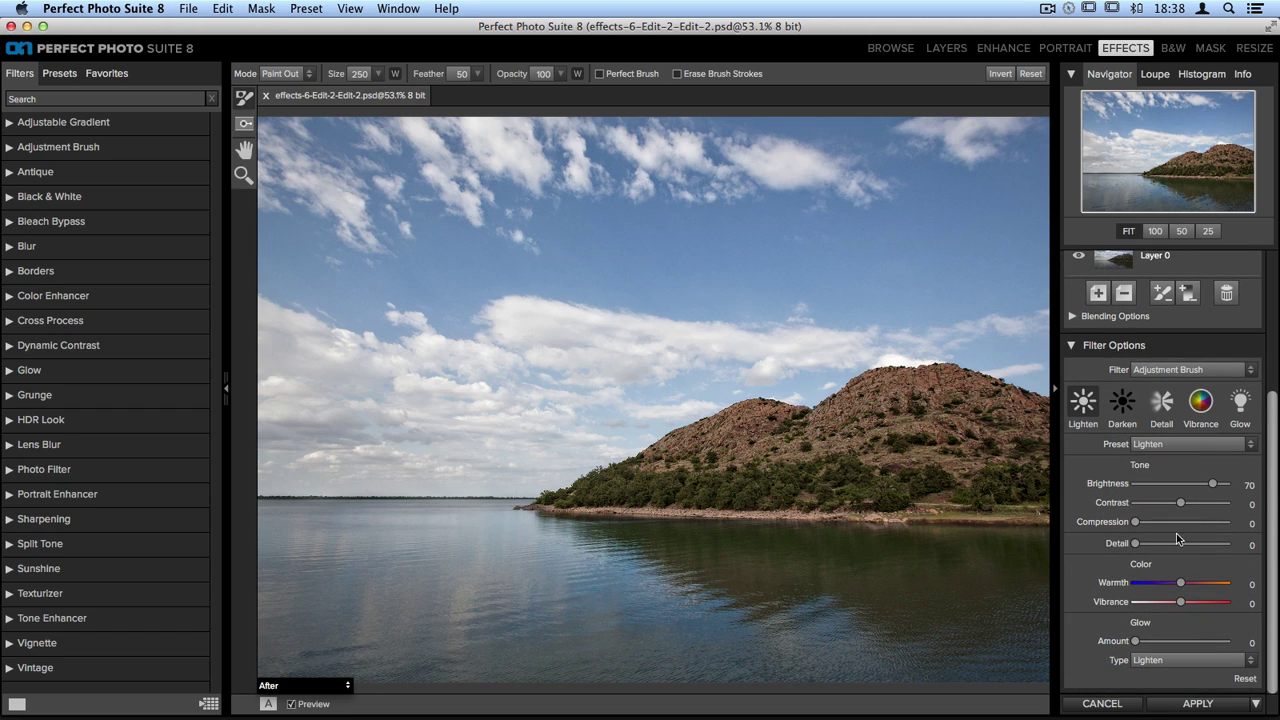
{"action": "left_click_drag", "start_coordinate": [1215, 486], "coordinate": [1200, 510]}
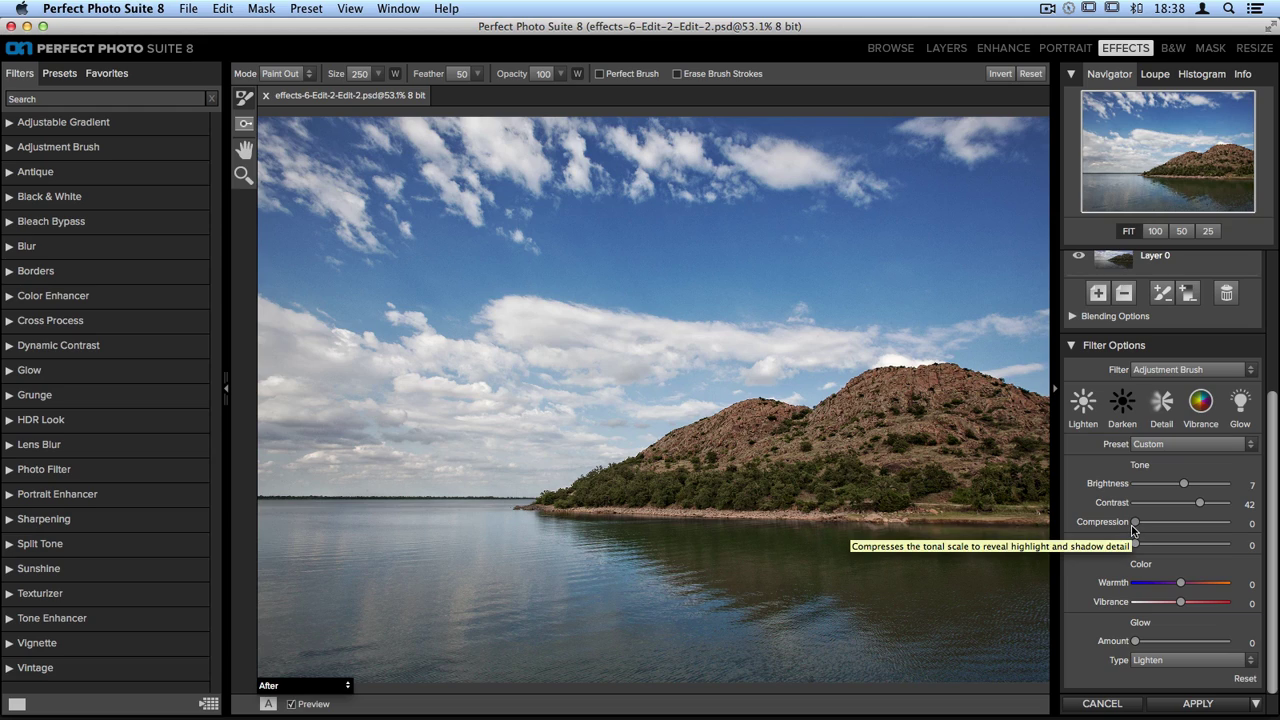
{"action": "left_click_drag", "start_coordinate": [1133, 527], "coordinate": [1166, 527]}
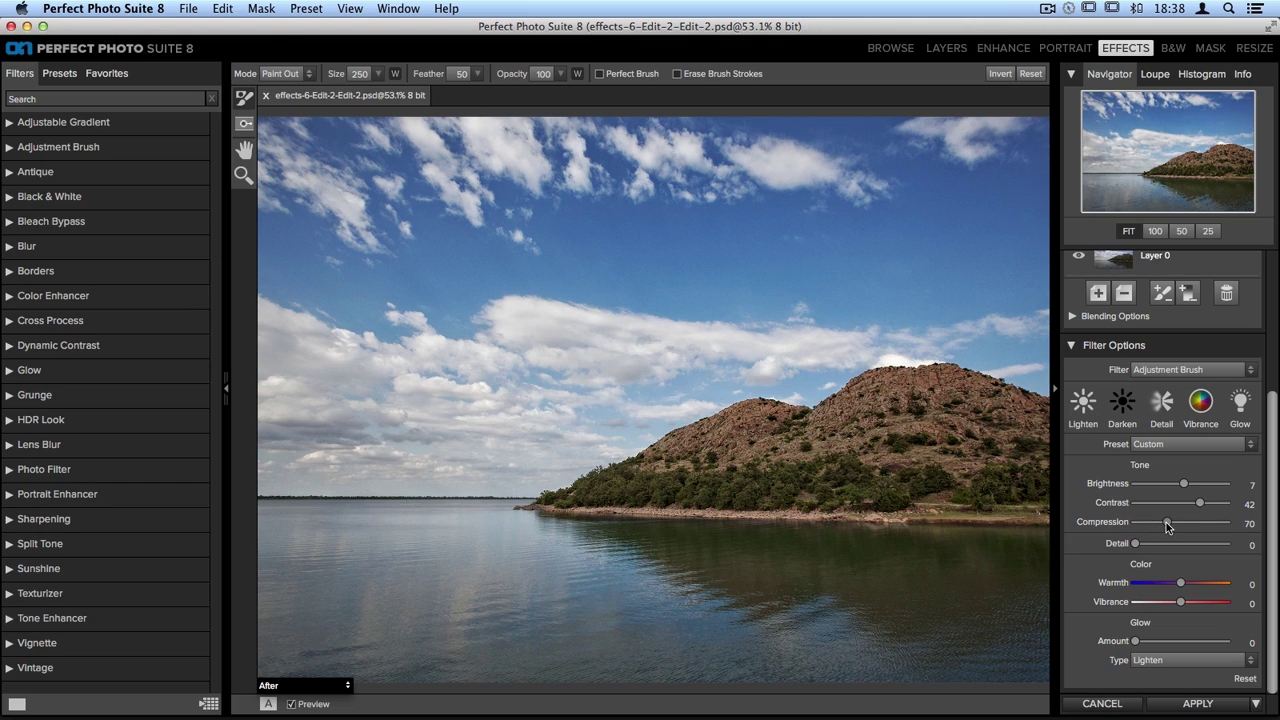
{"action": "left_click_drag", "start_coordinate": [1135, 545], "coordinate": [1145, 548]}
{"action": "left_click_drag", "start_coordinate": [1183, 585], "coordinate": [1175, 587]}
{"action": "left_click_drag", "start_coordinate": [1181, 603], "coordinate": [1188, 607]}
{"action": "left_click_drag", "start_coordinate": [1136, 642], "coordinate": [1141, 645]}
{"action": "scroll", "coordinate": [1176, 557], "scroll_direction": "up", "scroll_amount": 5}
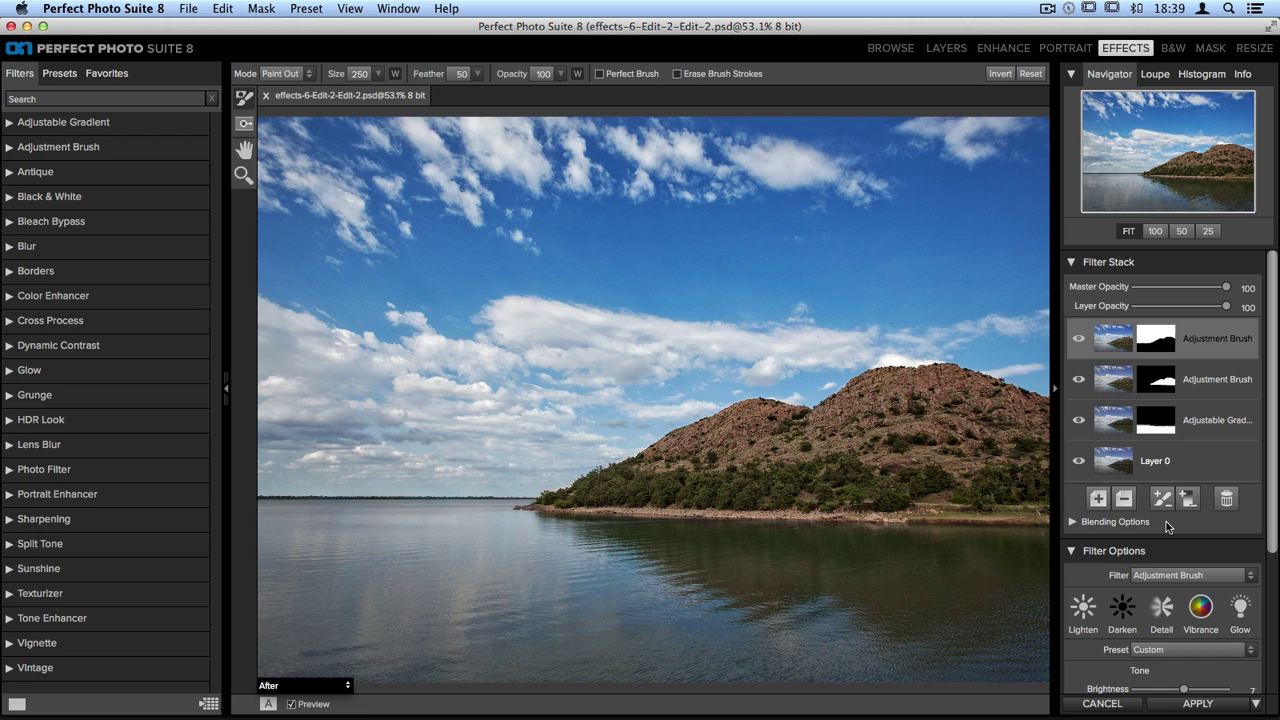
{"action": "key", "text": "super+p"}
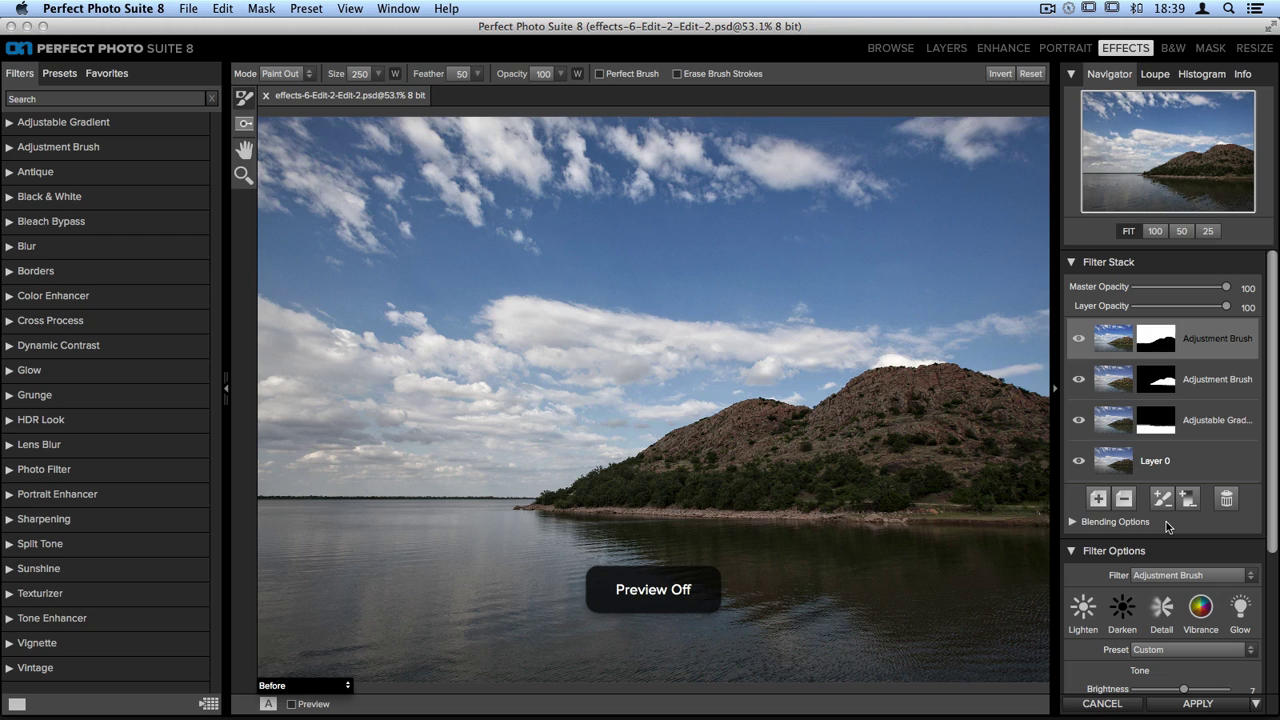
{"action": "key", "text": "super+p"}
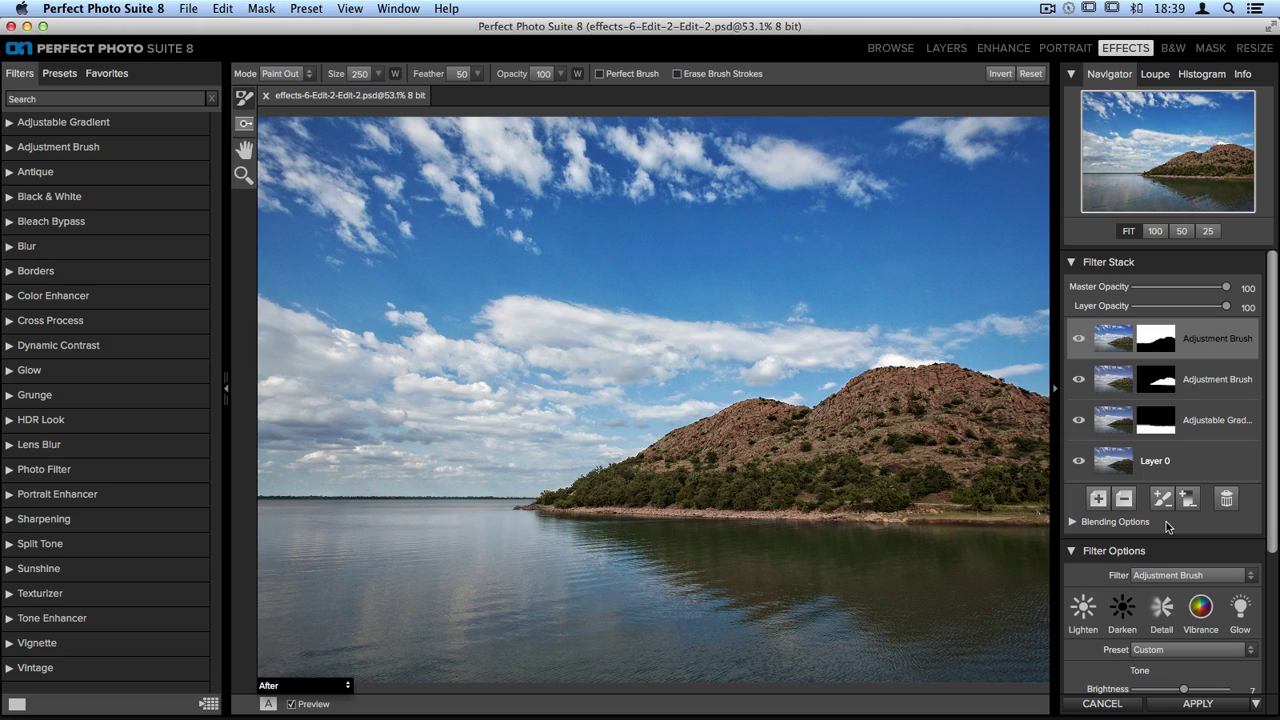